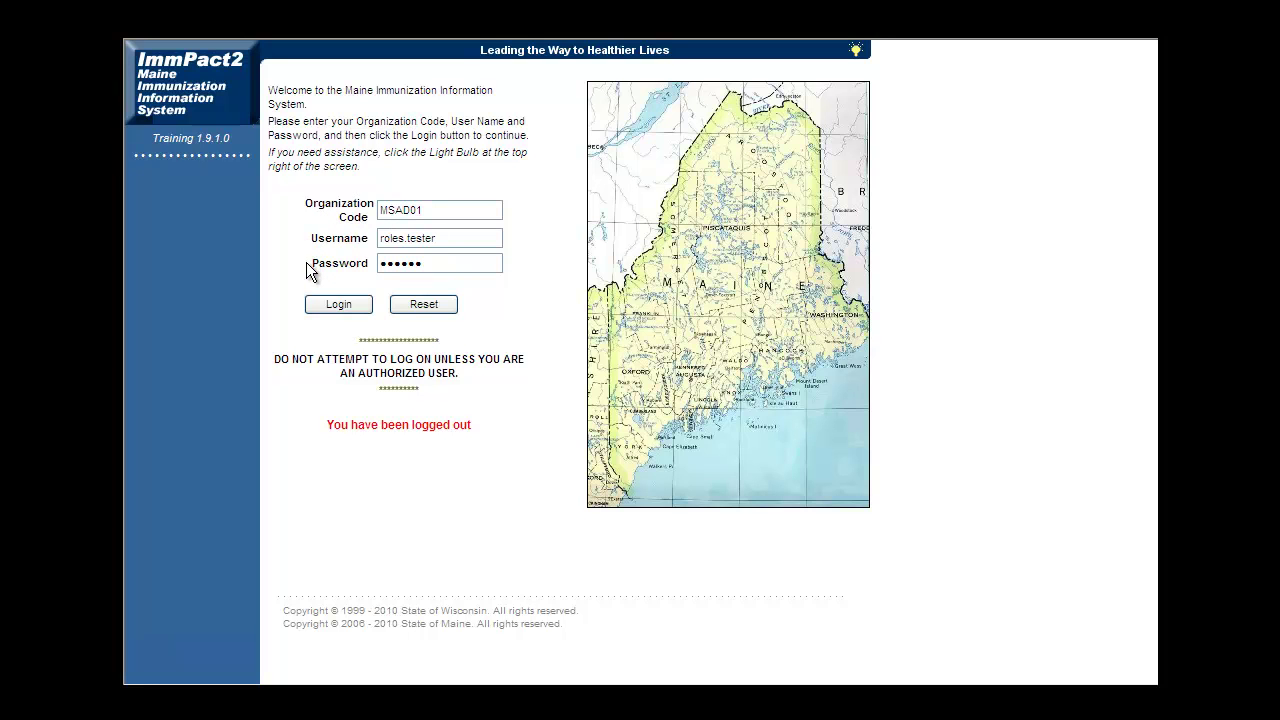
Submit the training login credentials to reach the MSAD 01 home page.
left_click(325, 306)
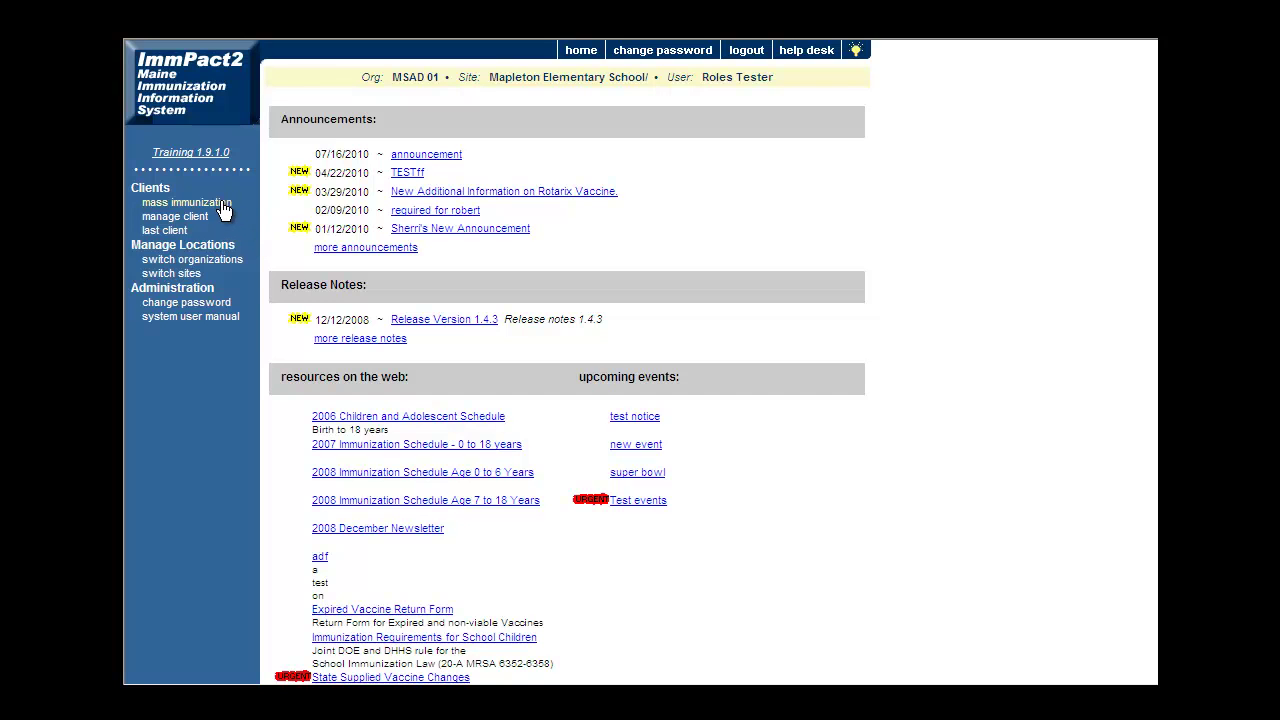
Go to mass immunization from the Clients menu.
left_click(216, 206)
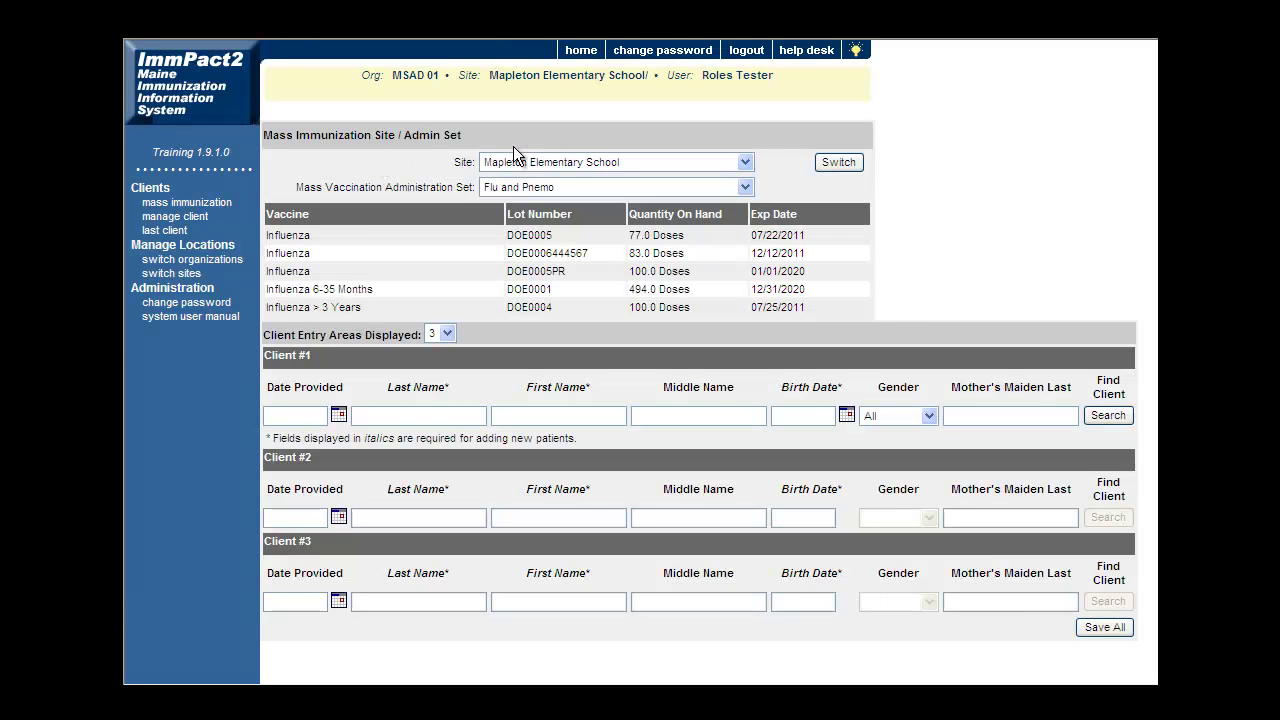
Select Mapleton Elementary School as the site and School Flu as the administration set.
left_click(745, 163)
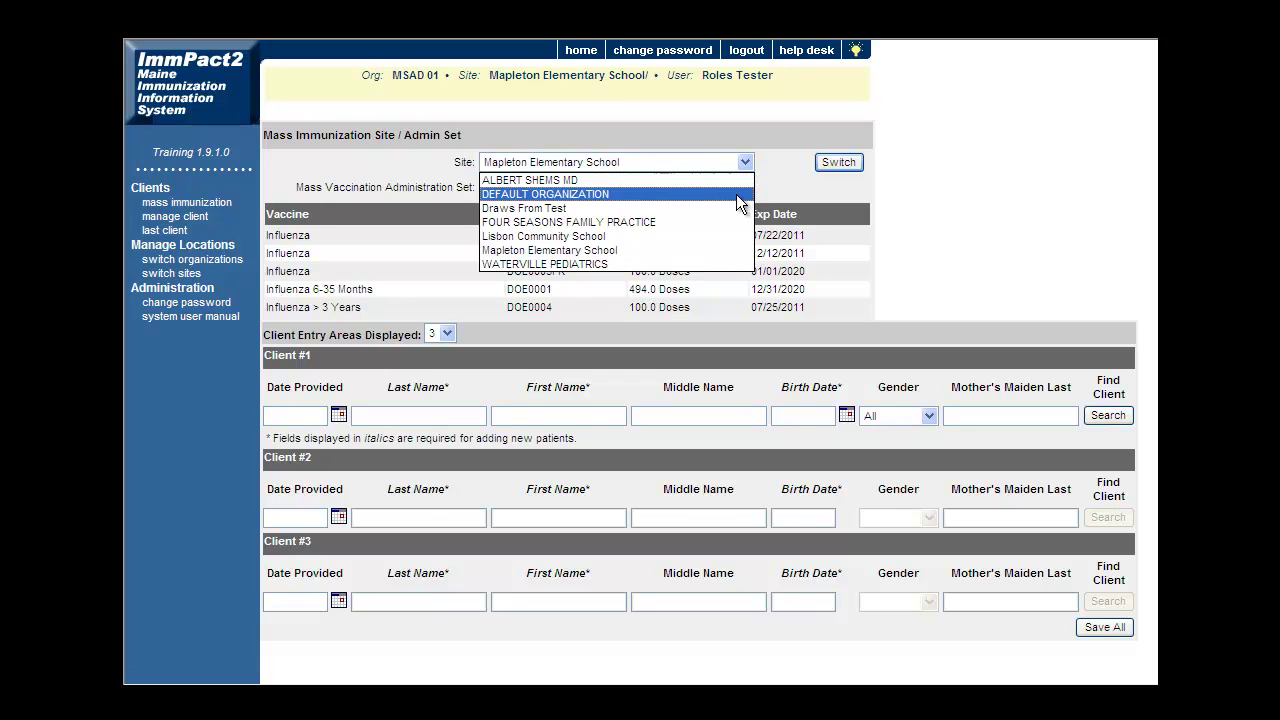
left_click(720, 250)
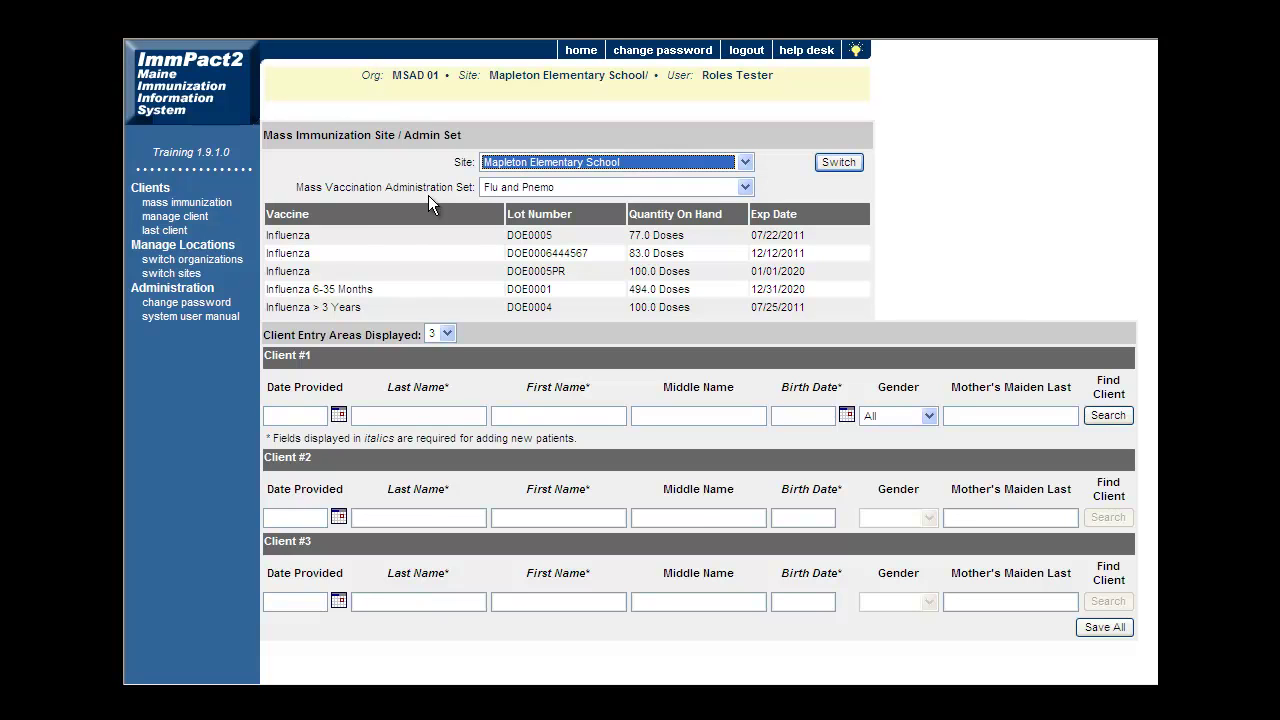
left_click(746, 189)
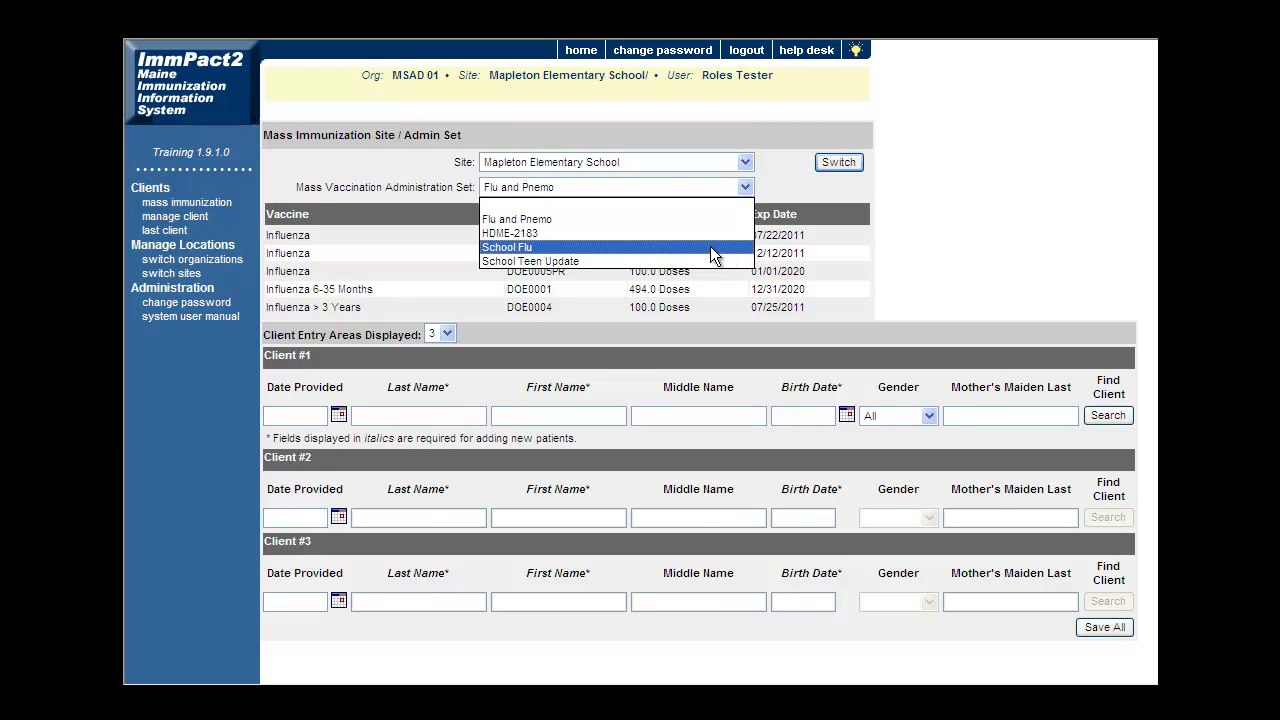
left_click(710, 246)
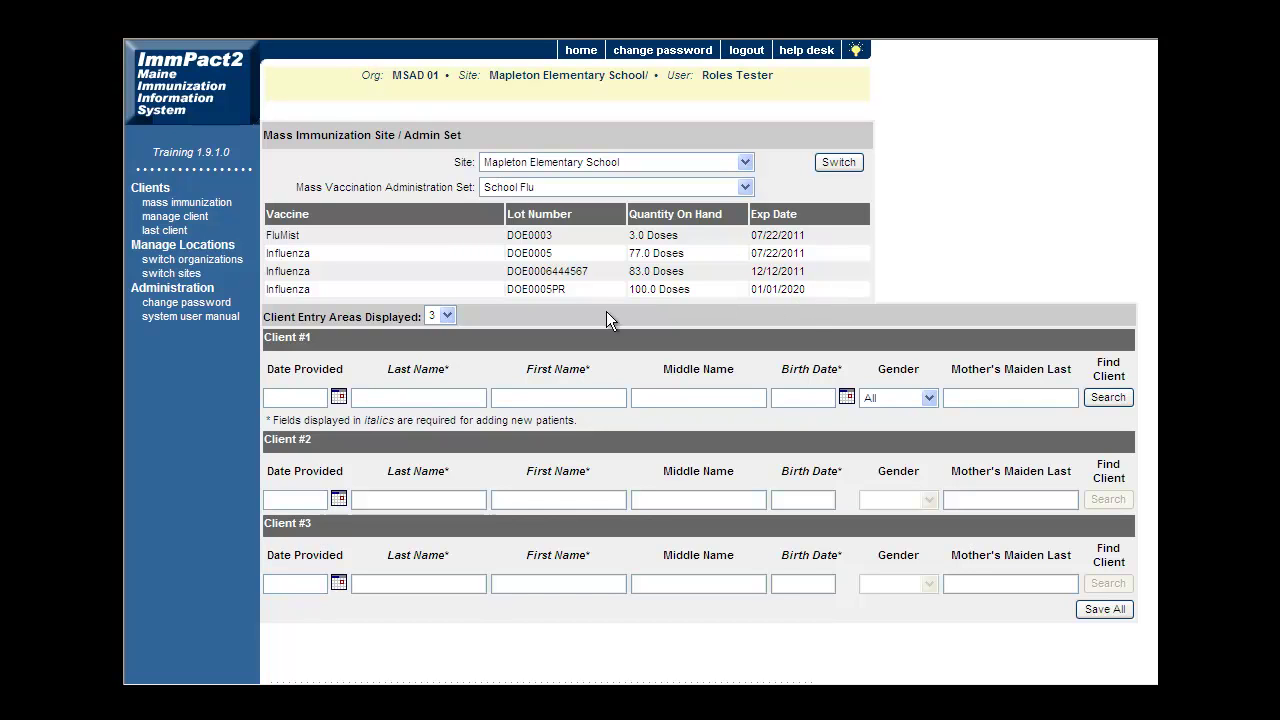
left_click(451, 318)
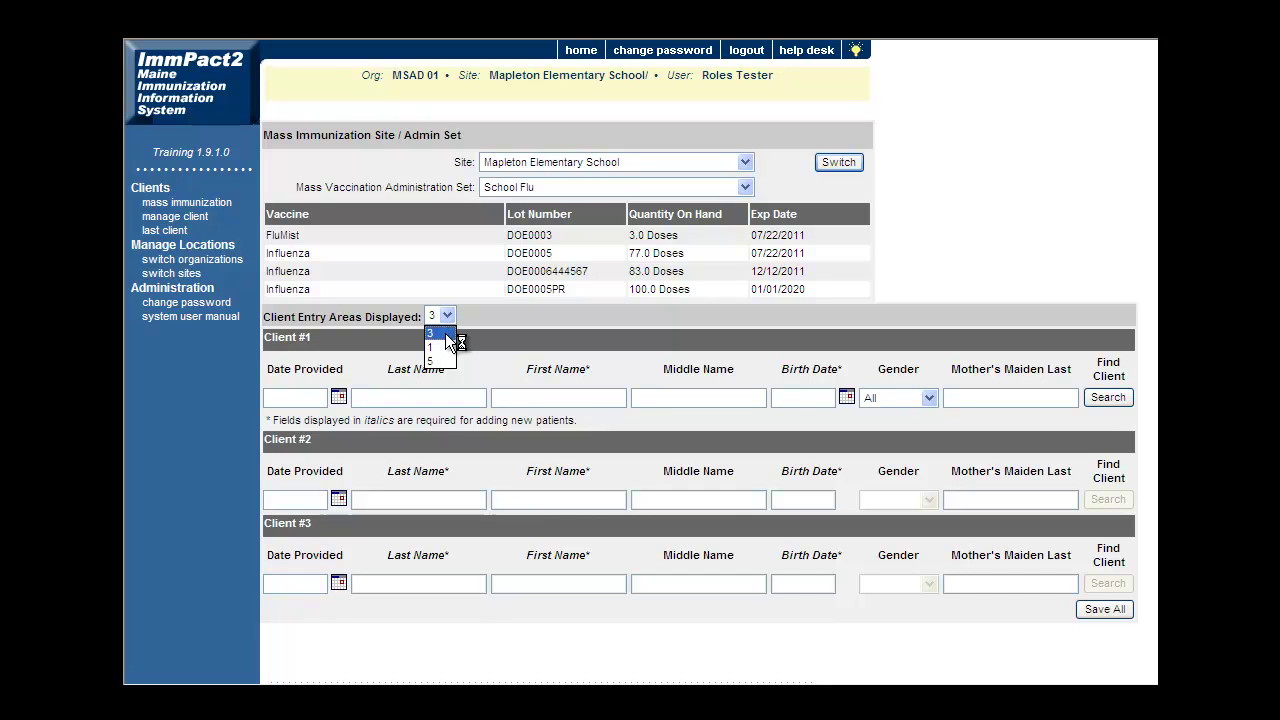
Reduce the client entry areas displayed to 1, leaving only Client #1.
left_click(442, 360)
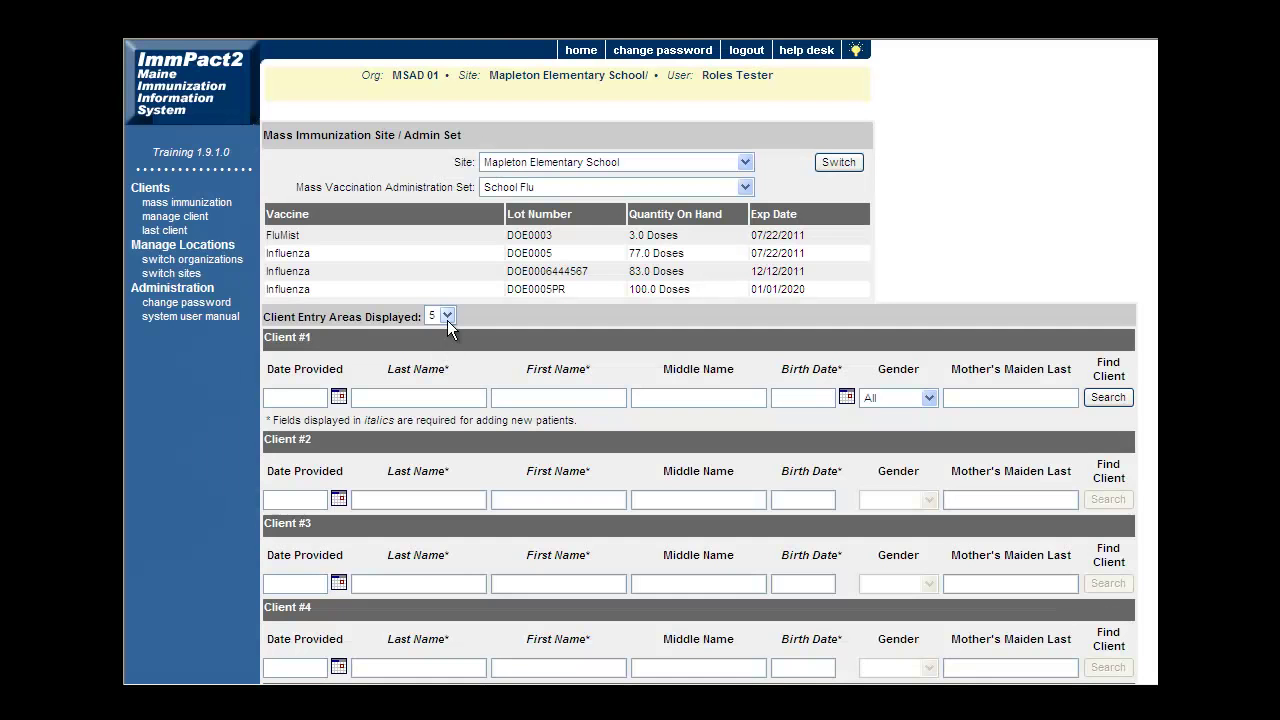
left_click(446, 316)
left_click(446, 348)
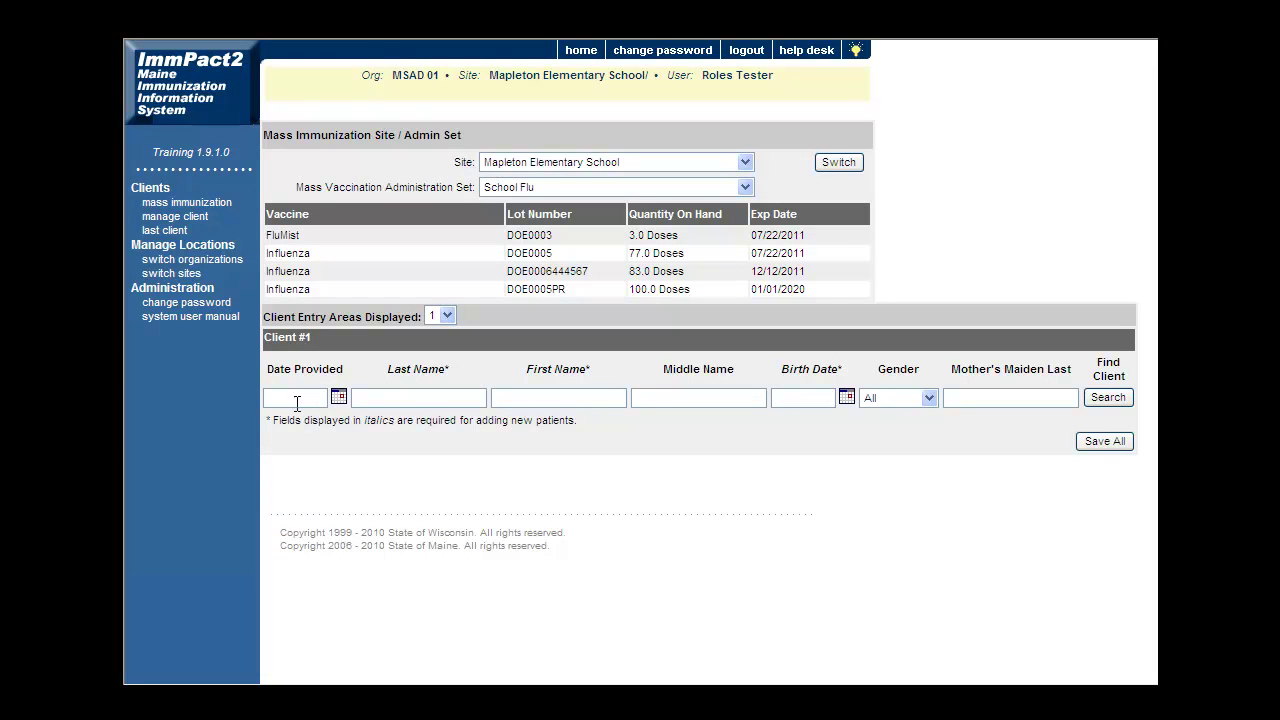
left_click(296, 400)
Set Client #1's Date Provided to 08/10/2010 using the date picker.
type("08/10/2010")
left_click(338, 397)
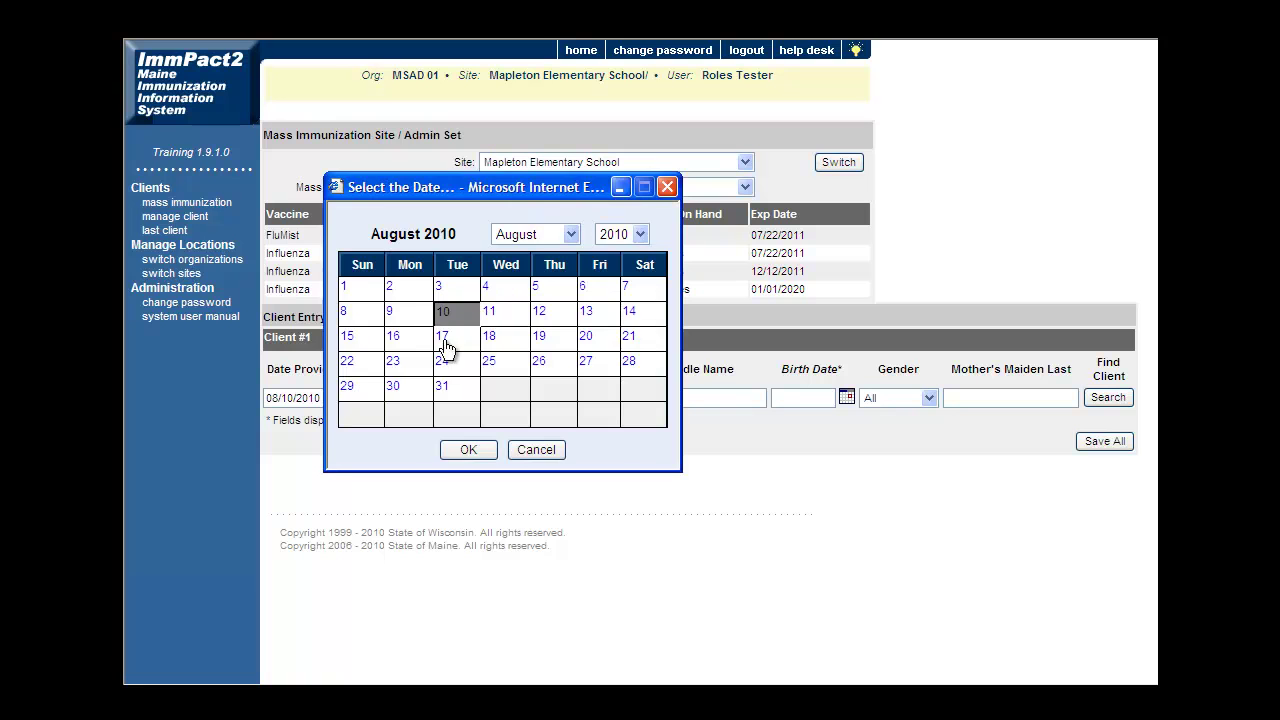
left_click(458, 449)
Search for the client by partial last and first names.
left_click(420, 398)
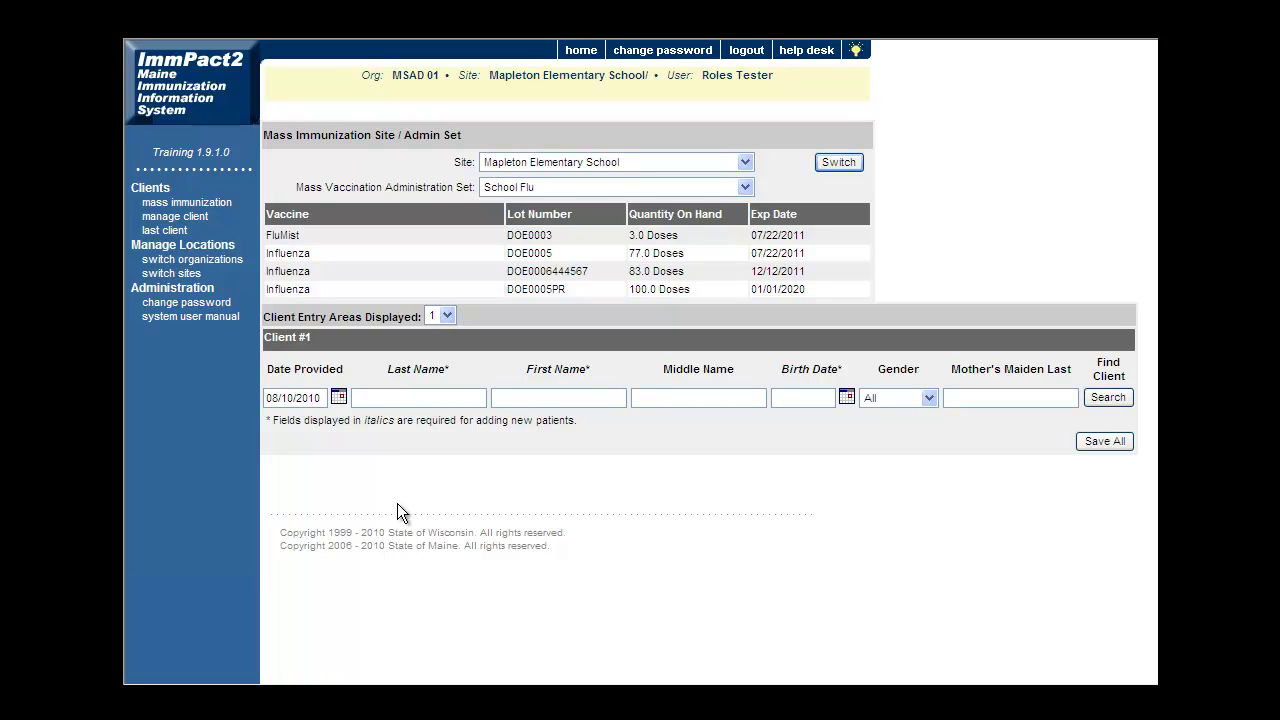
type("web")
key("Tab")
type("ky")
left_click(1110, 398)
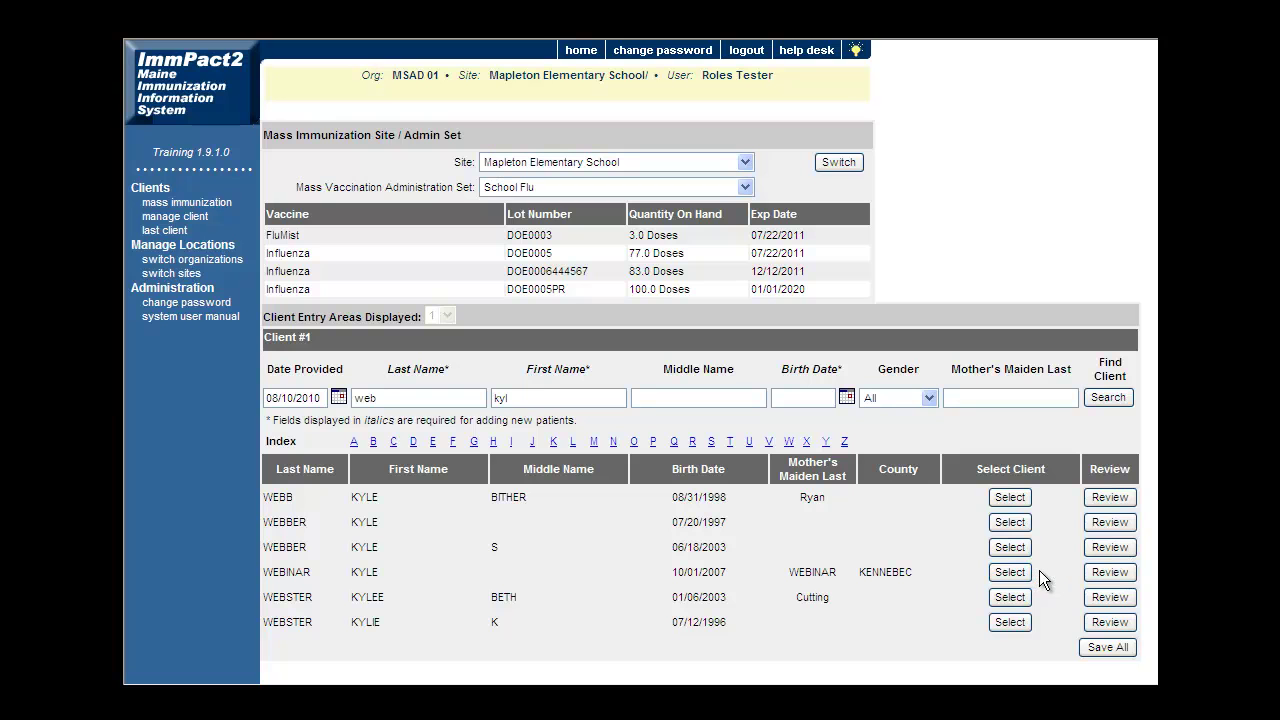
Review the matching client's full immunization history, then select that client for Client #1.
left_click(1104, 578)
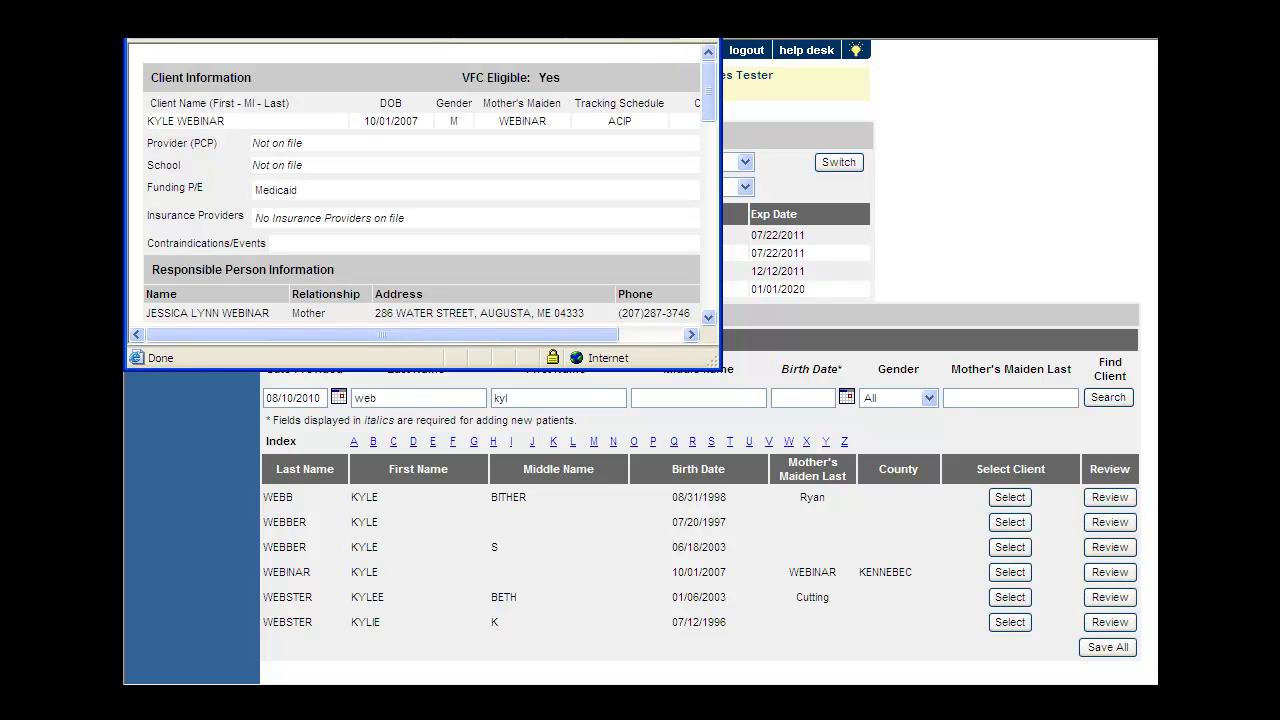
double_click(607, 42)
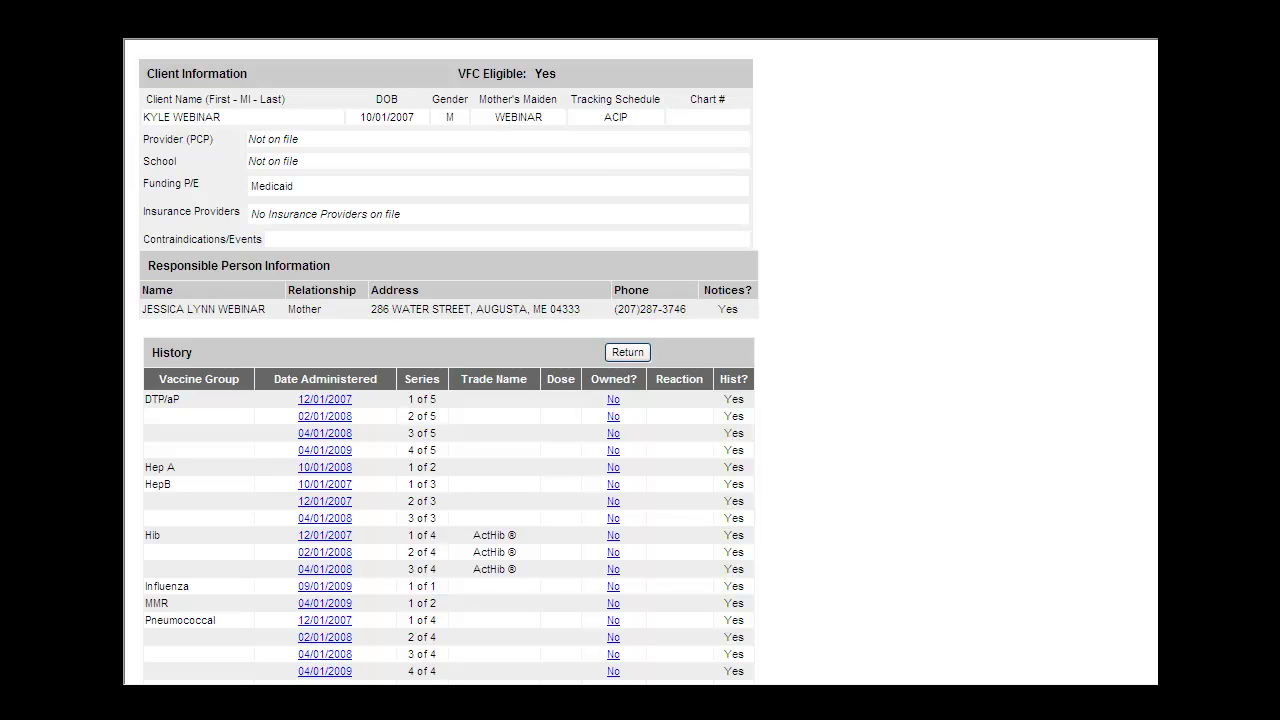
key("alt+Left")
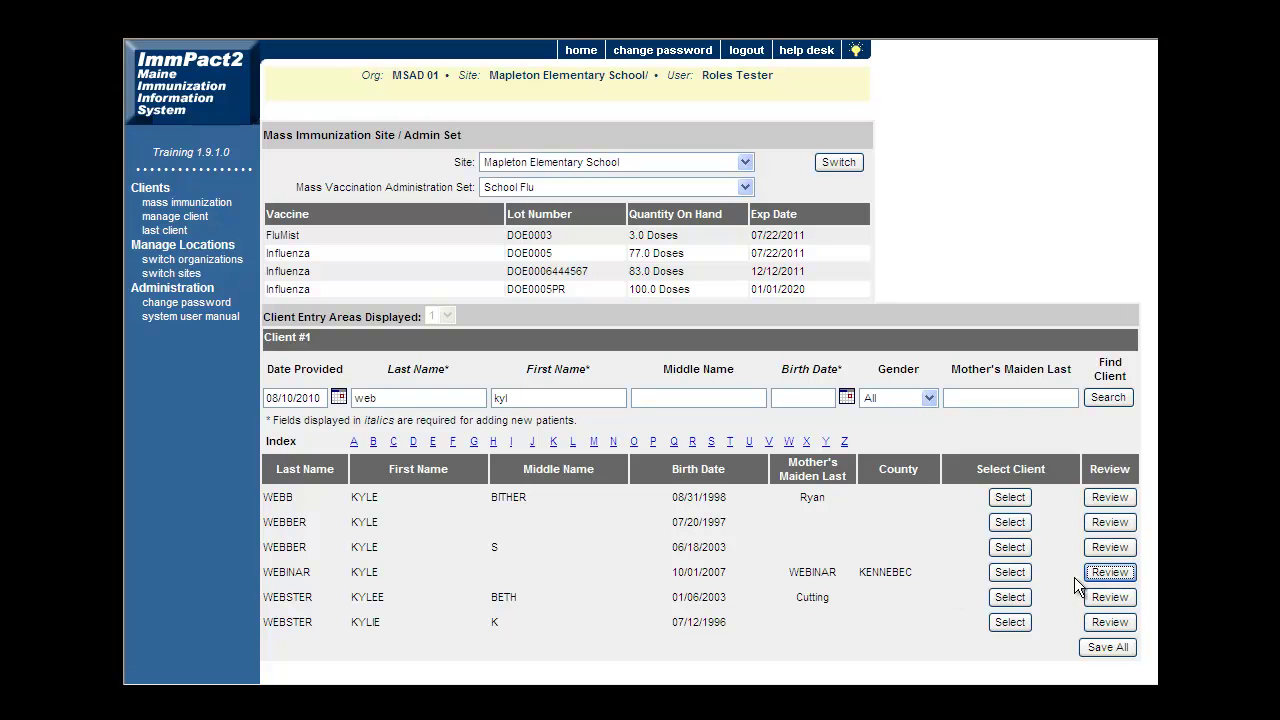
left_click(1009, 574)
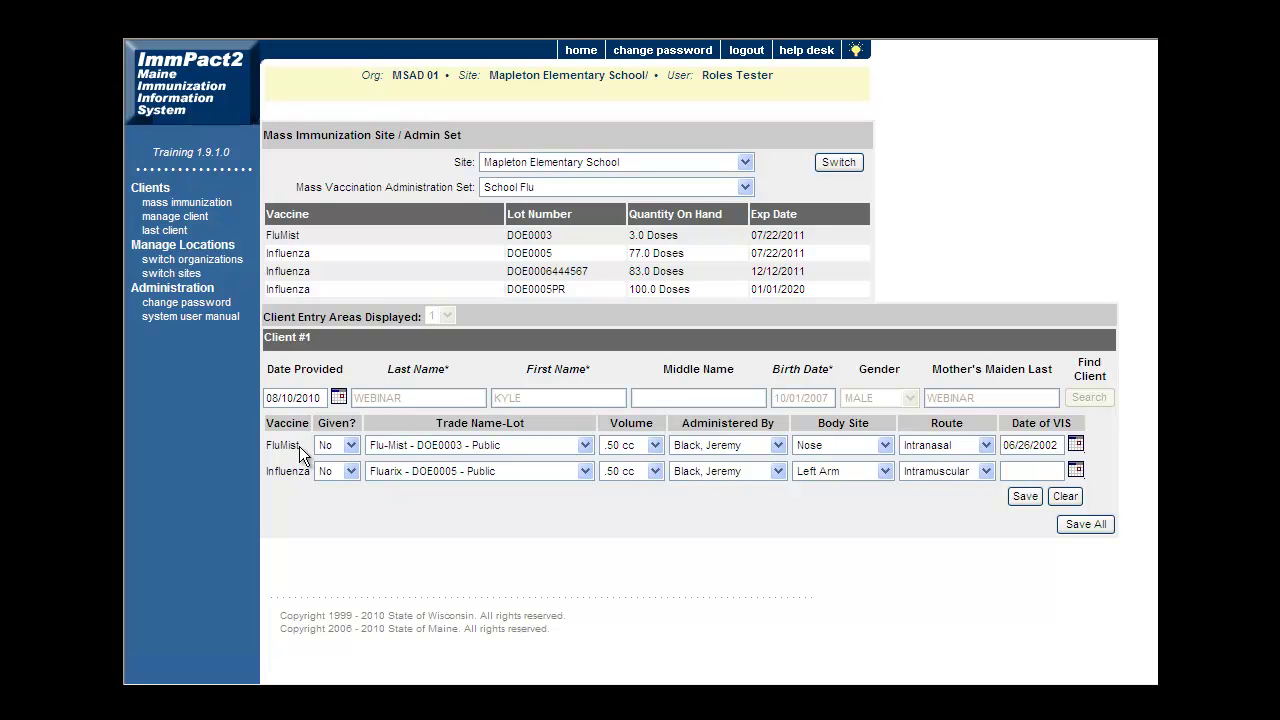
left_click(351, 470)
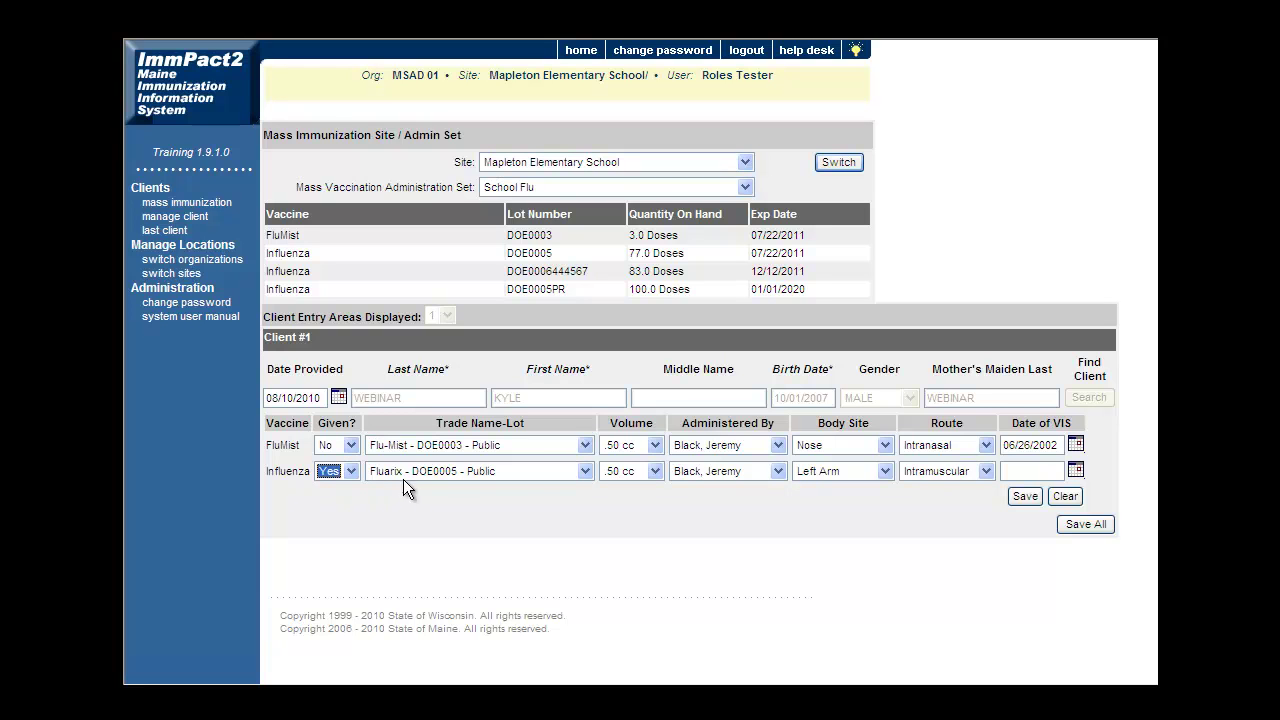
left_click(584, 470)
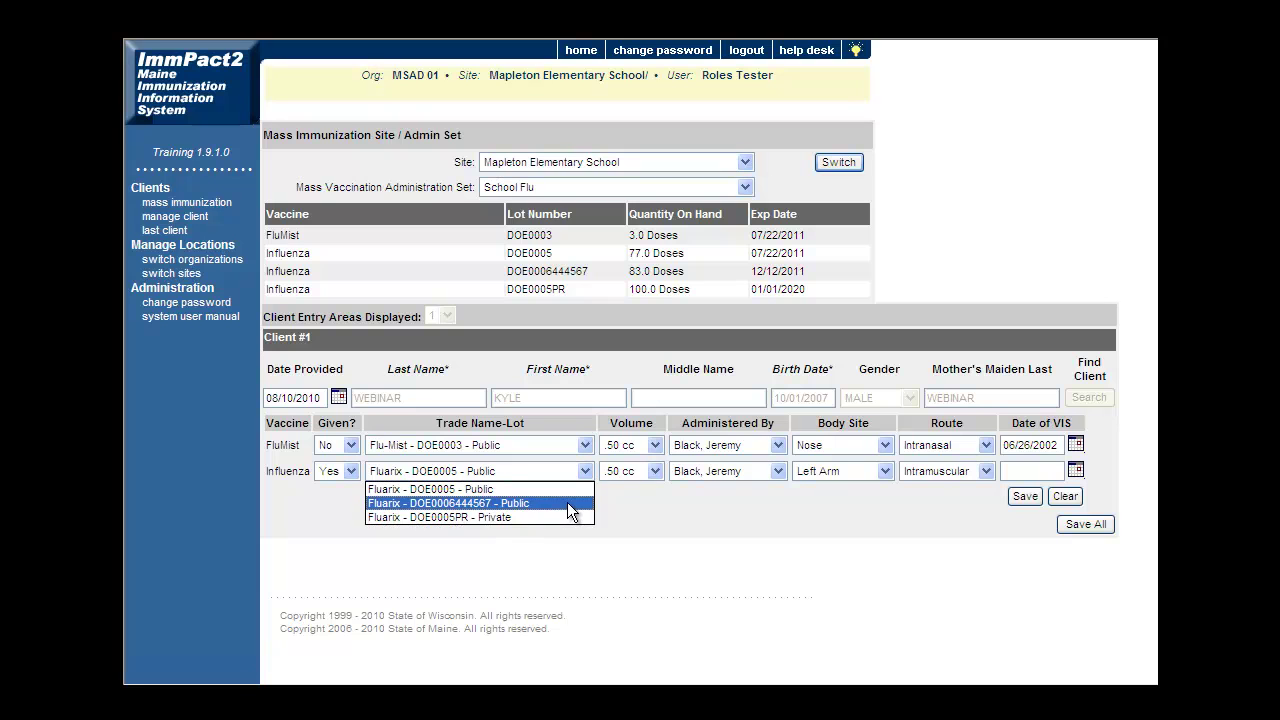
left_click(572, 504)
left_click(656, 470)
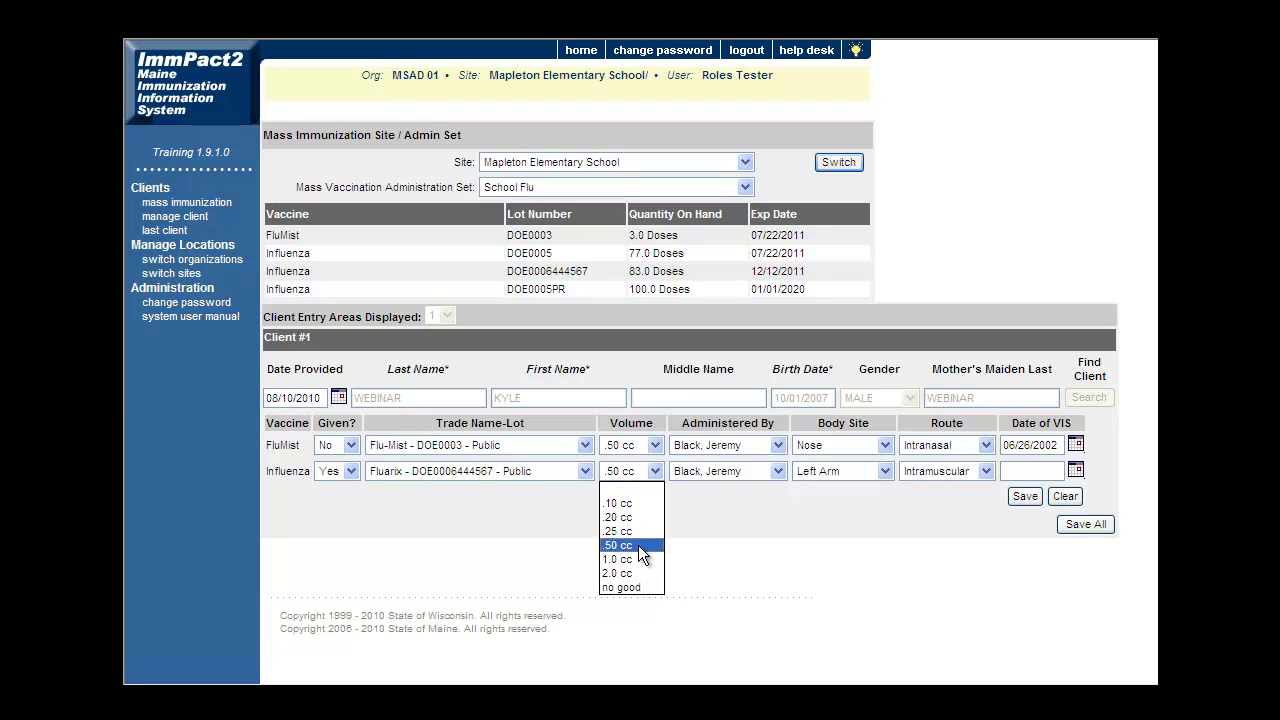
left_click(638, 545)
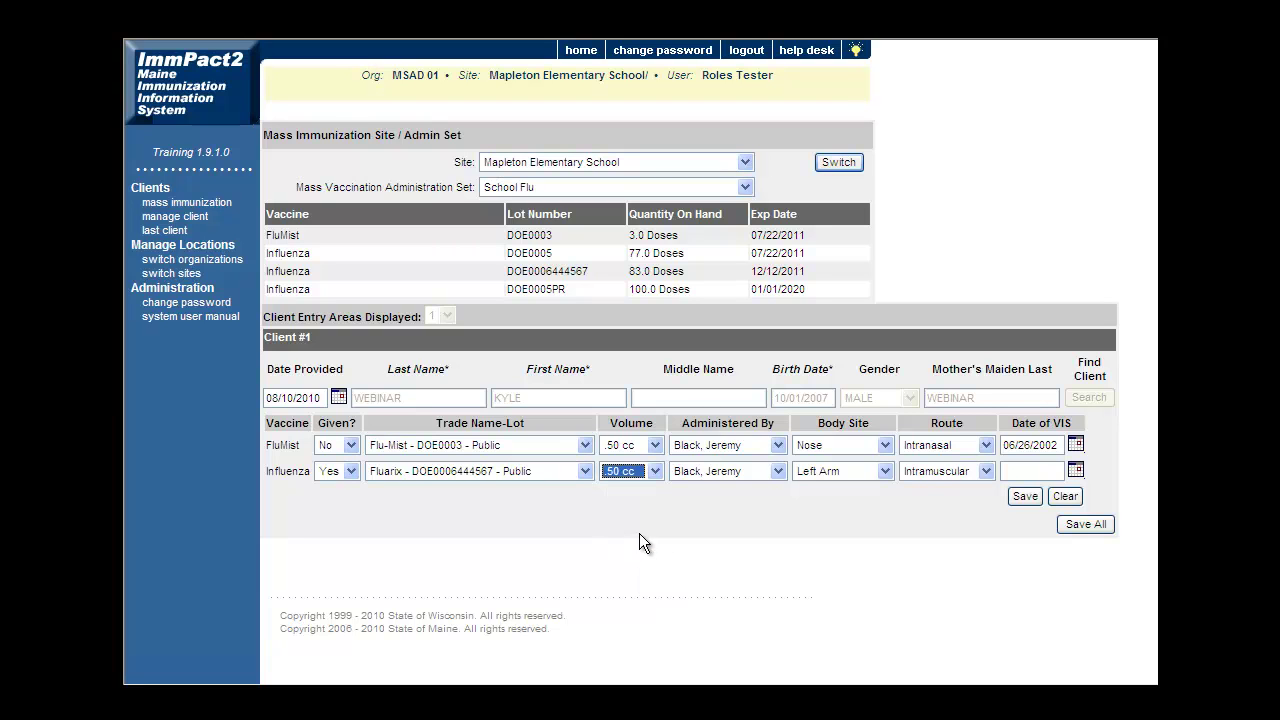
left_click(779, 471)
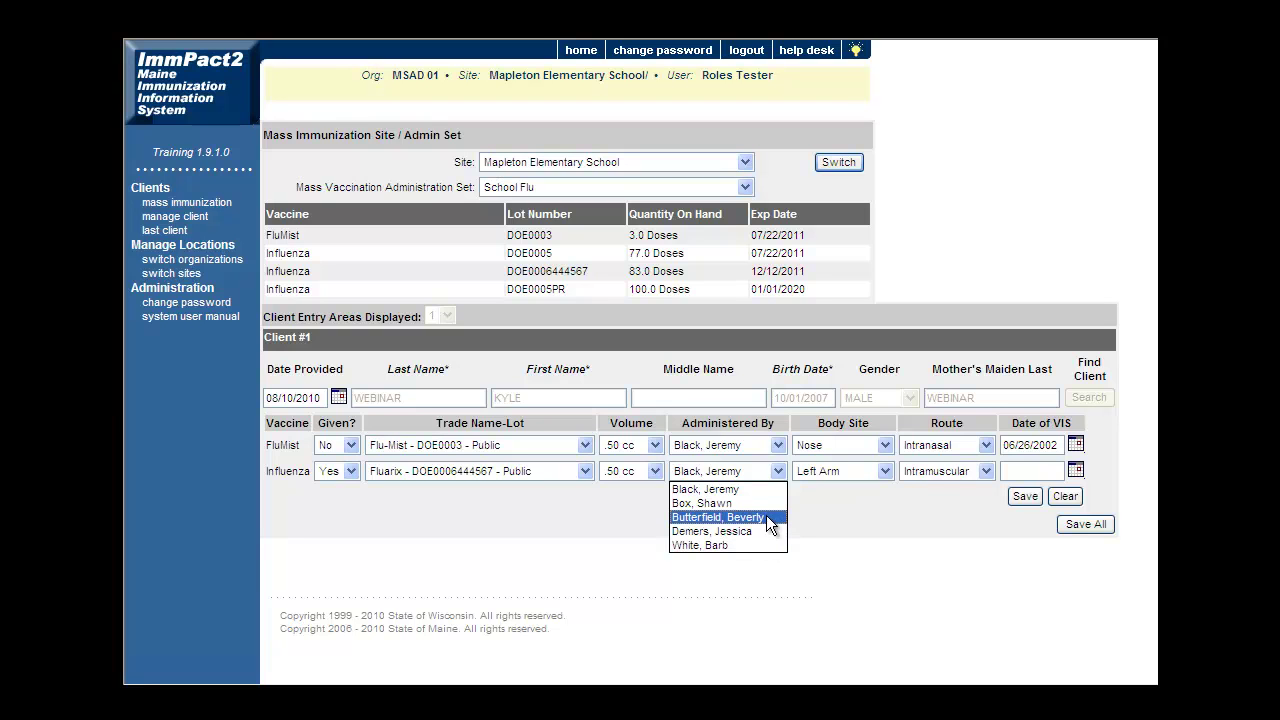
left_click(776, 504)
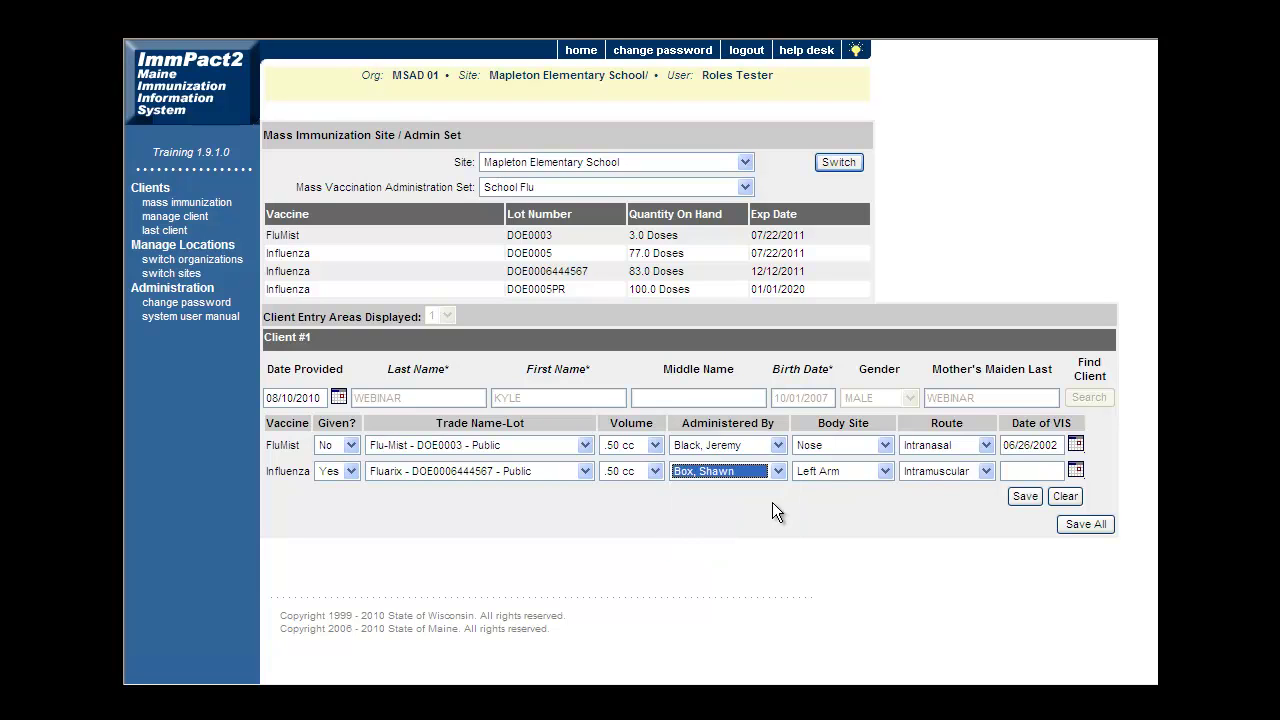
left_click(885, 474)
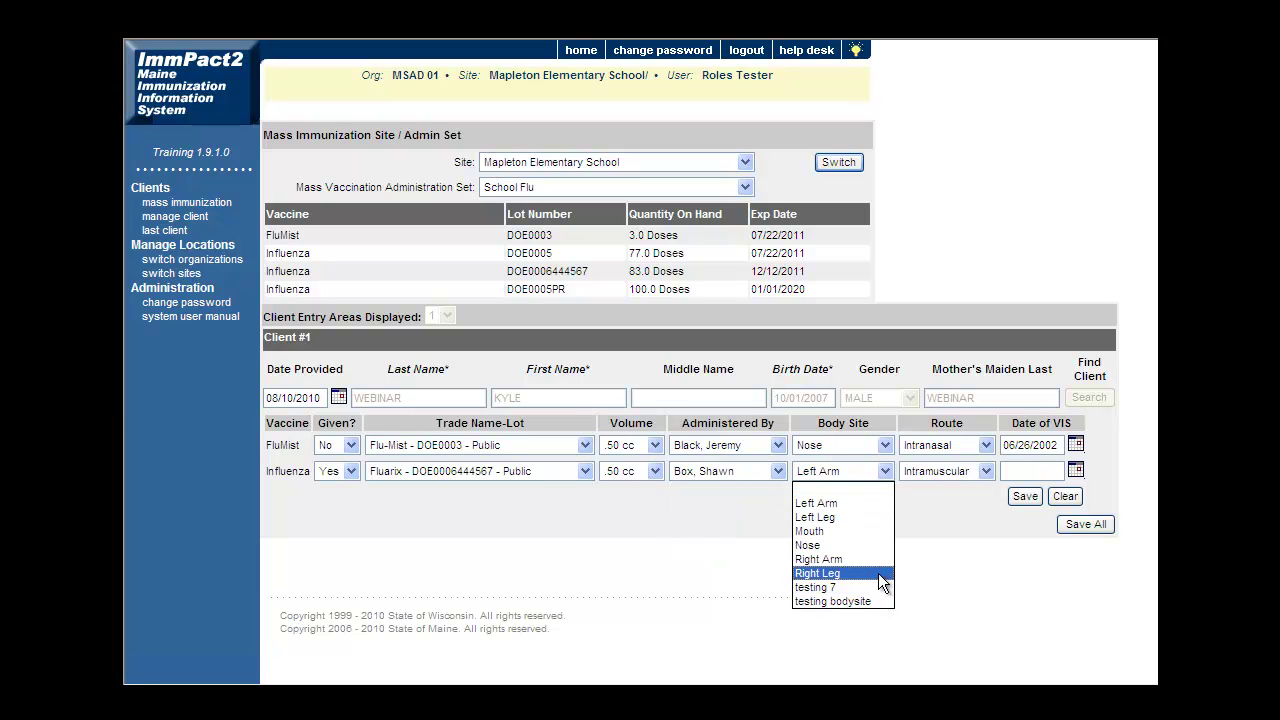
left_click(878, 506)
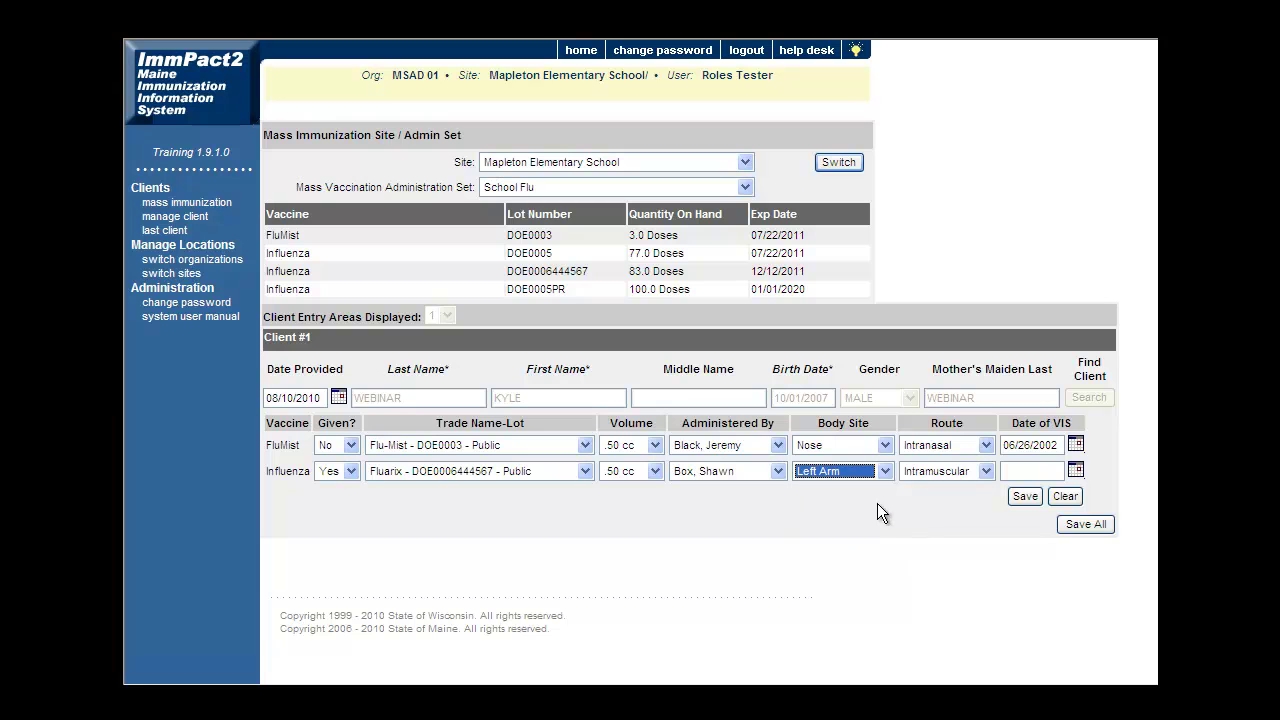
left_click(986, 471)
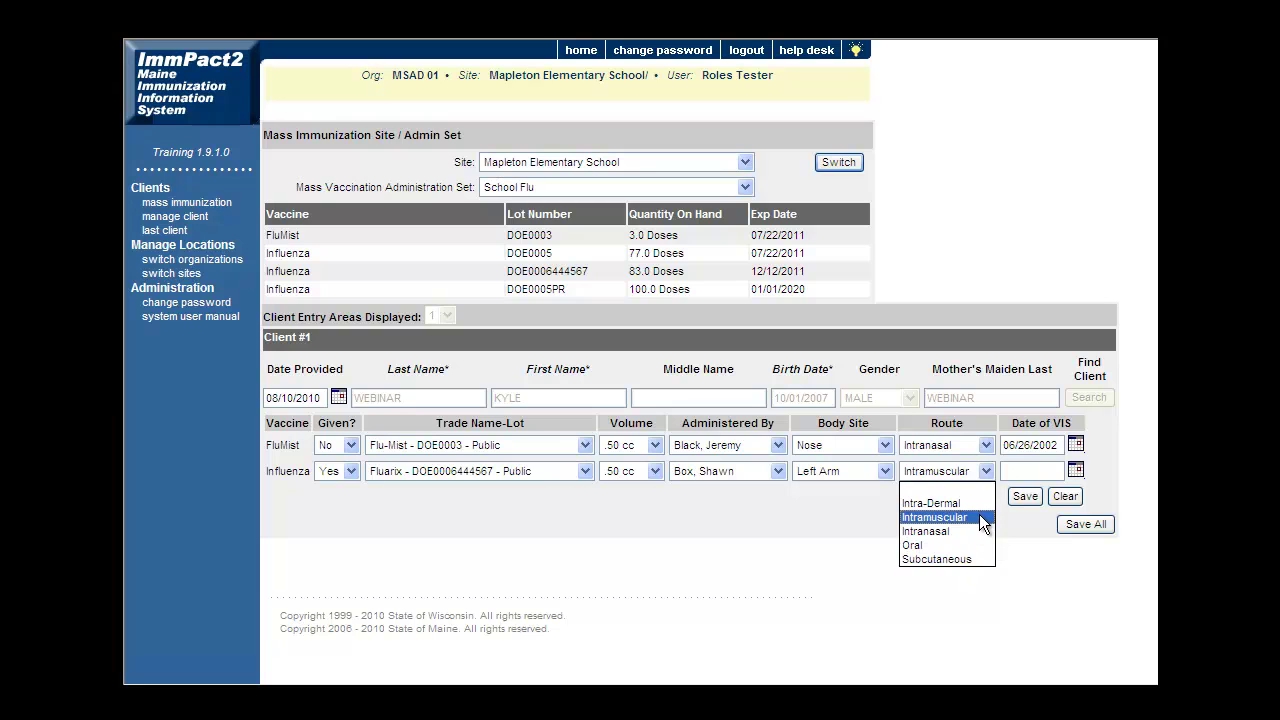
left_click(982, 520)
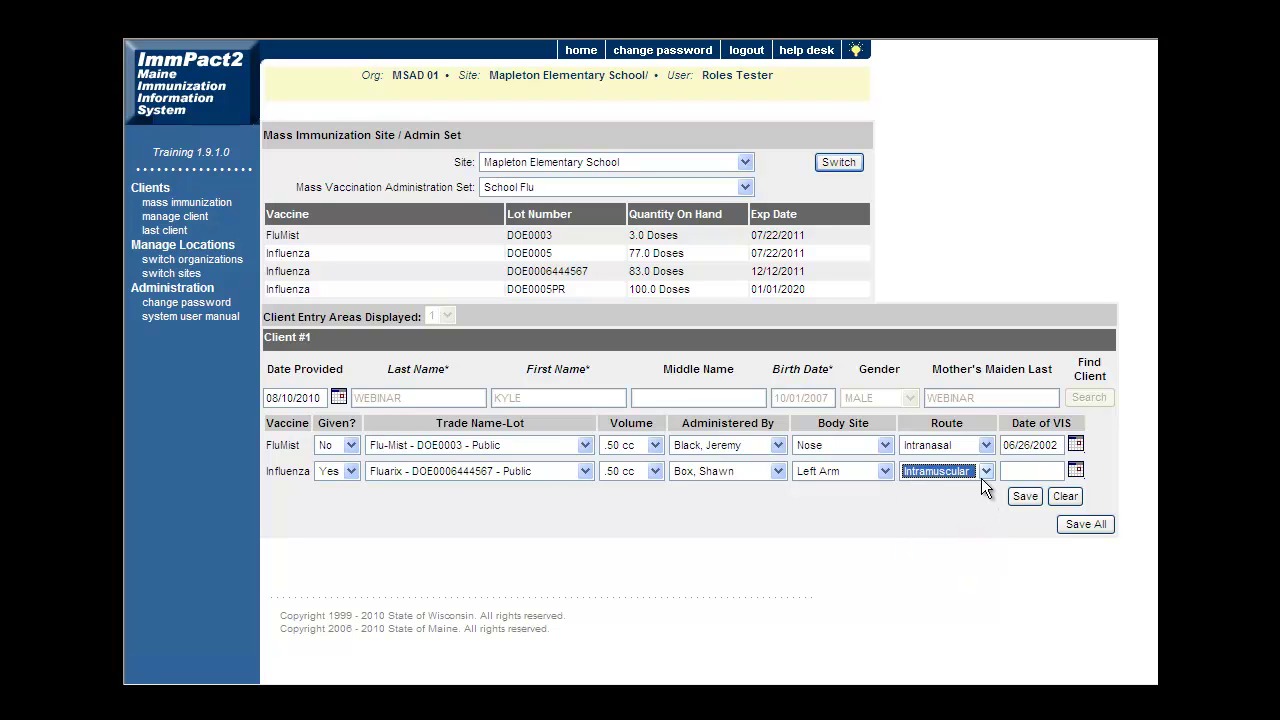
left_click(1013, 472)
Enter VIS date 08/10/2010 and save the client's Influenza dose.
type("08/10/2010")
left_click(1022, 494)
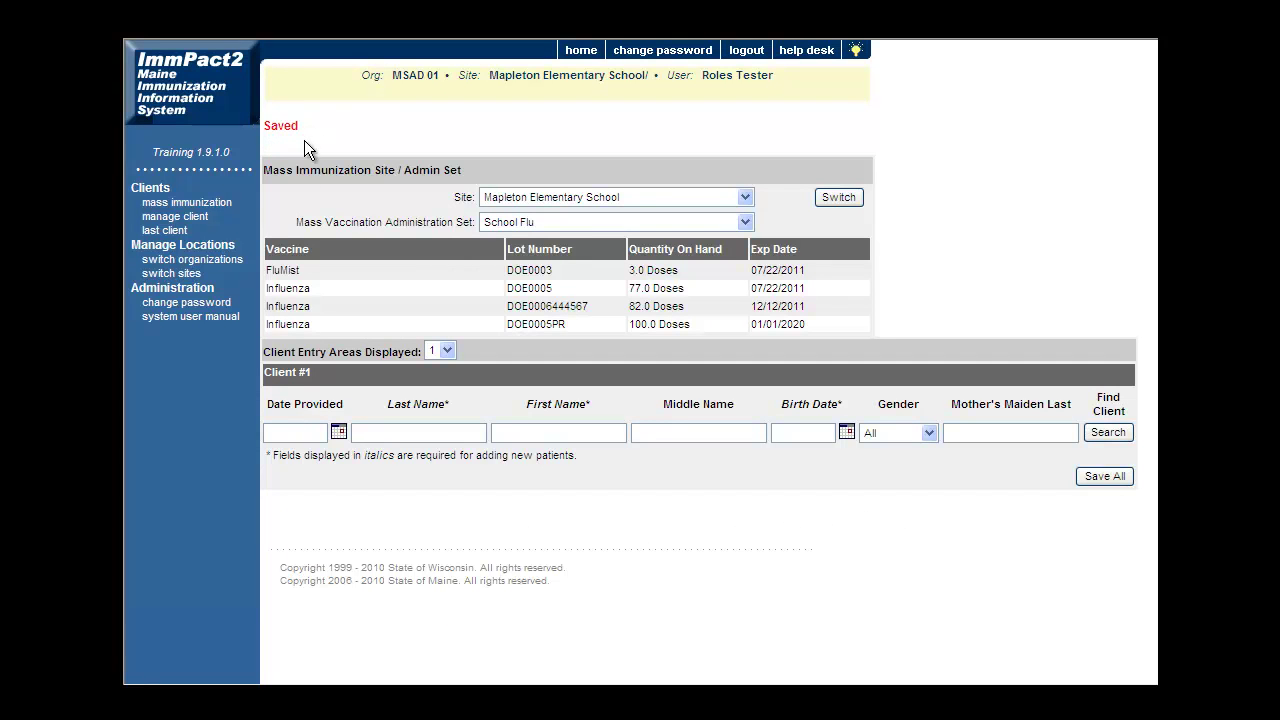
left_click(288, 432)
Enter Date Provided 08/10/2010 and the next client's partial last and first names.
type("08/")
type("10/2010")
type("zoo")
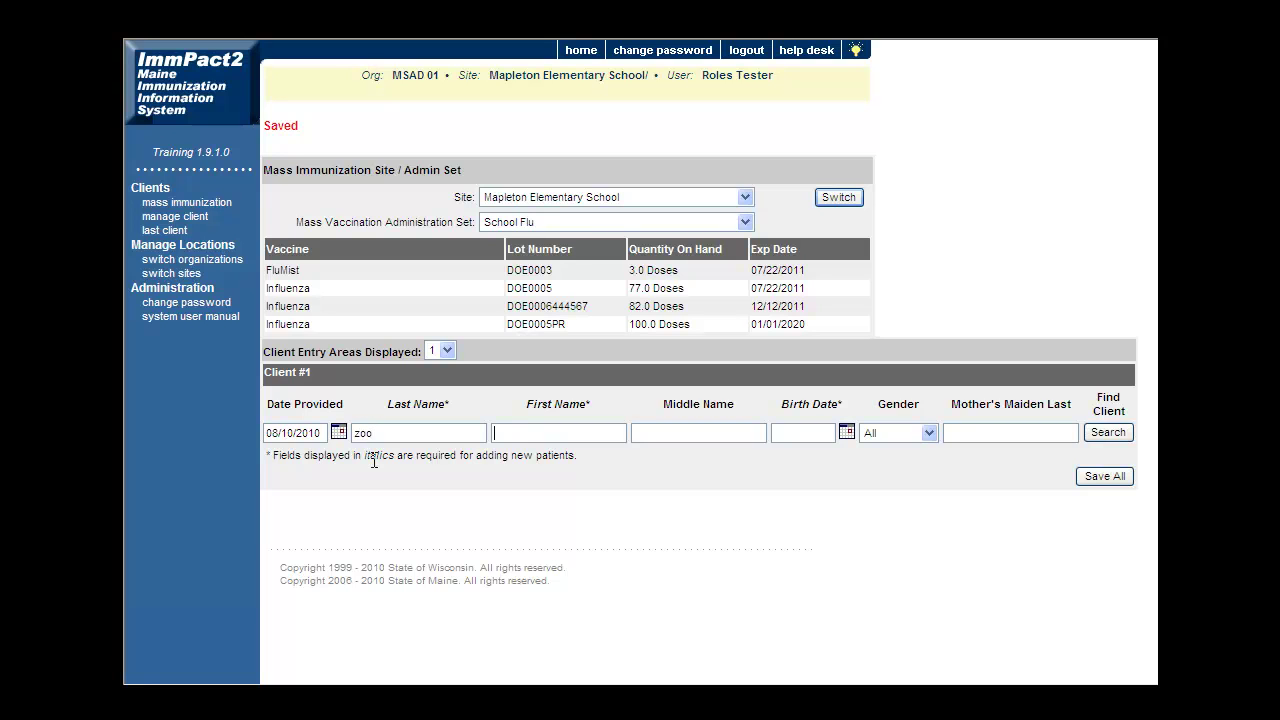
type("tony")
key("BackSpace")
left_click(1112, 433)
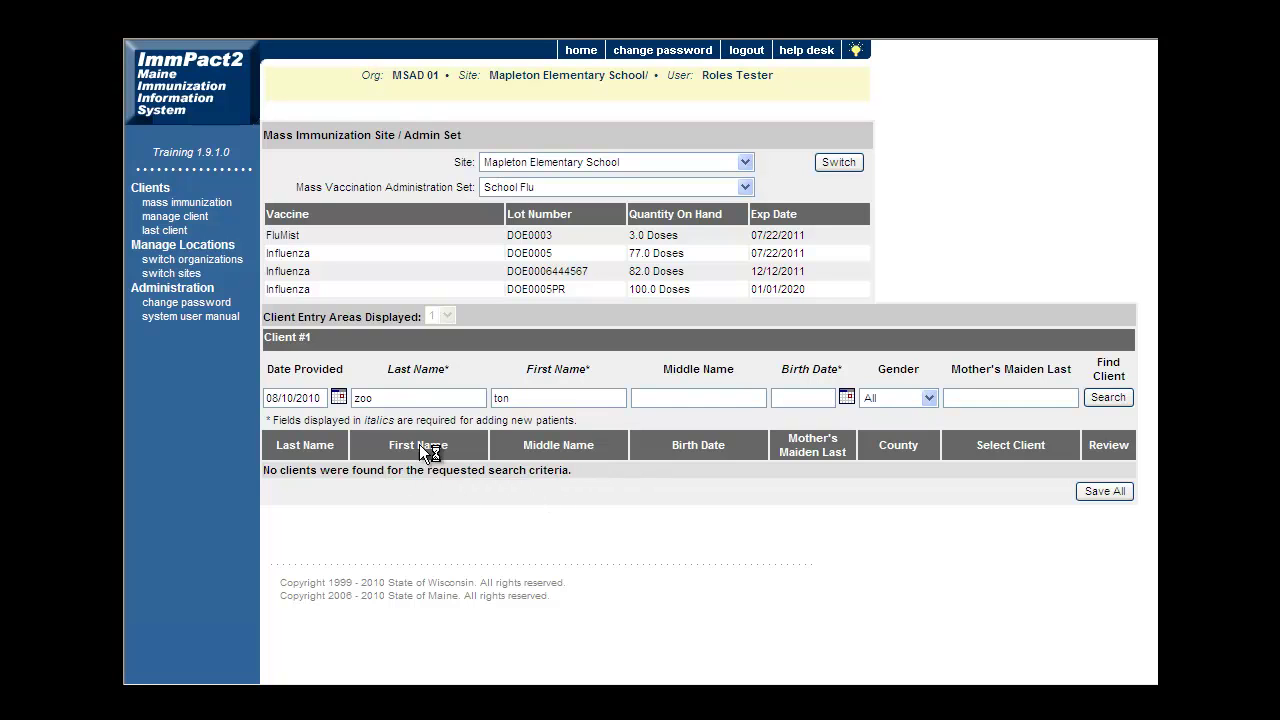
left_click_drag(392, 394, 327, 394)
key("Tab")
type("08/")
type("10/")
type("2000")
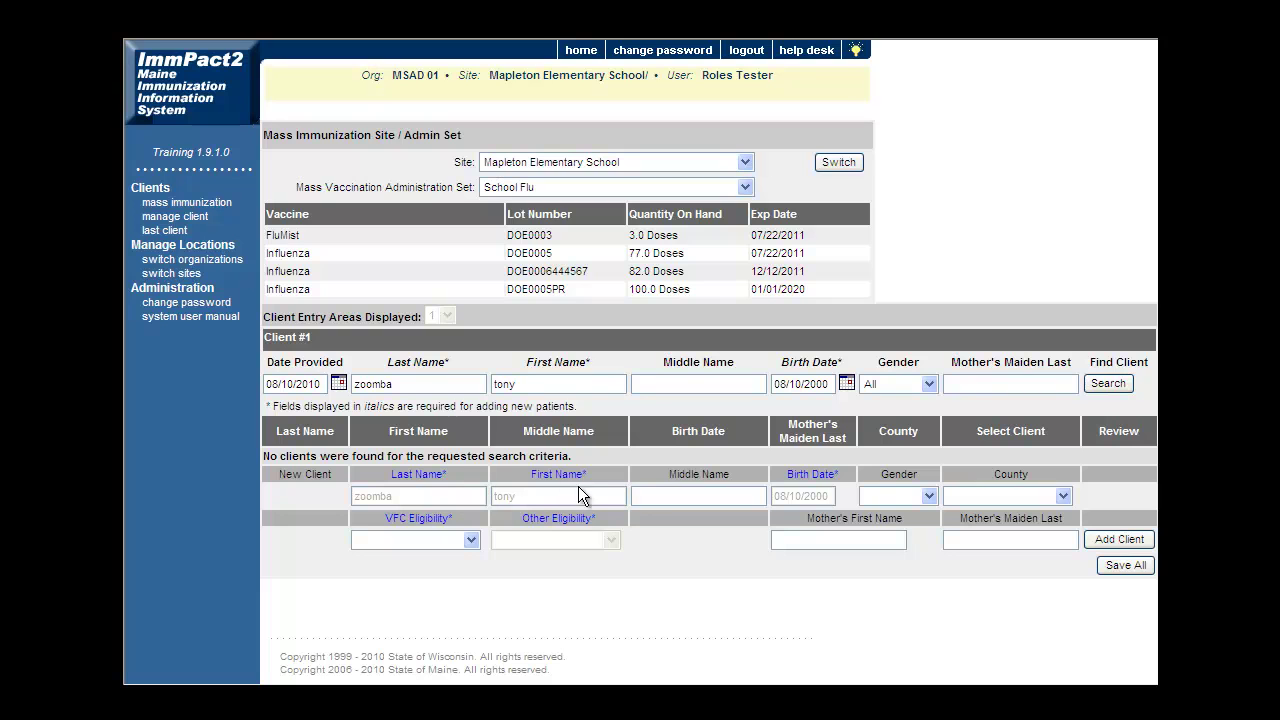
Set the new client to Male, Kennebec county, VFC Not Eligible, and Unknown Eligibility.
left_click(927, 497)
left_click(922, 547)
left_click(1063, 496)
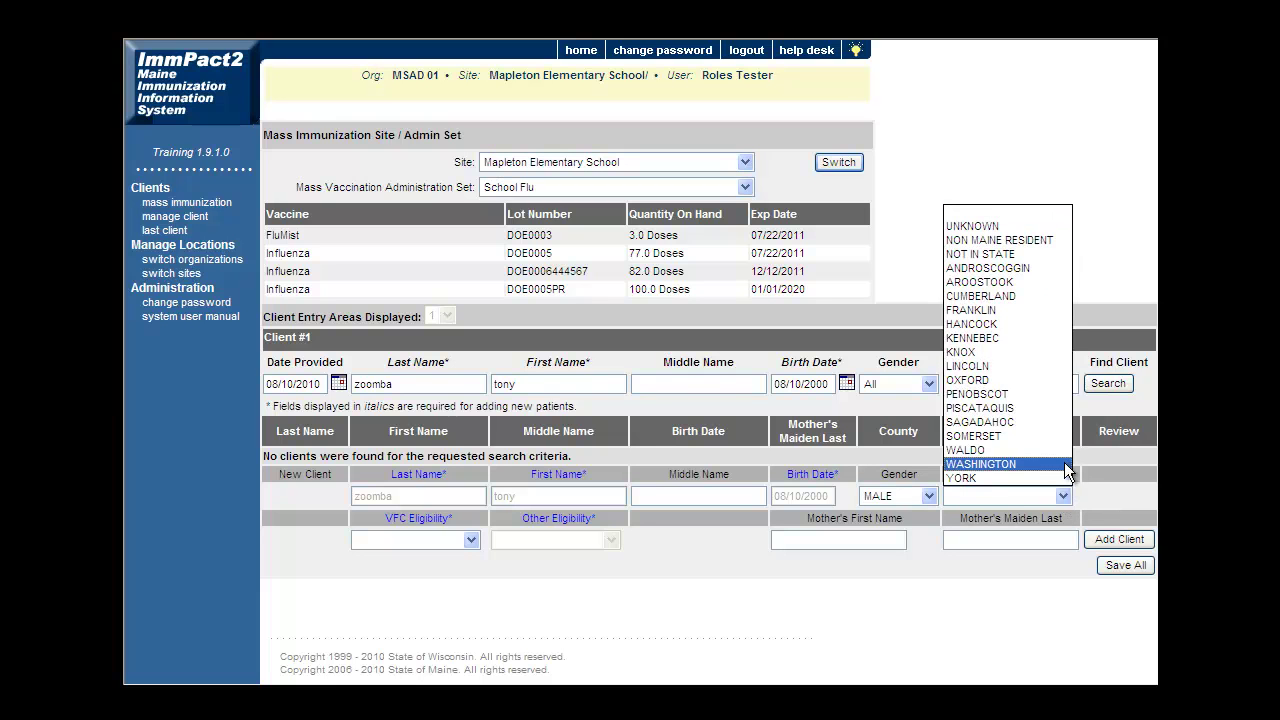
left_click(1053, 337)
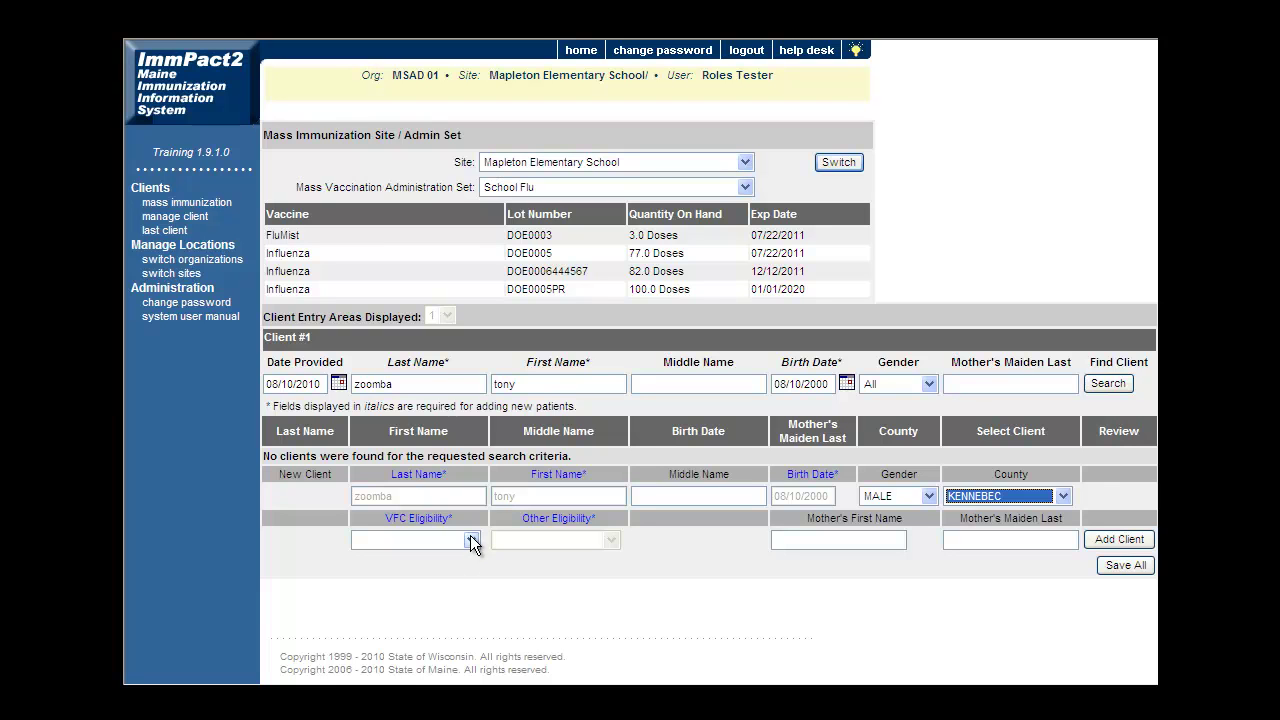
left_click(471, 540)
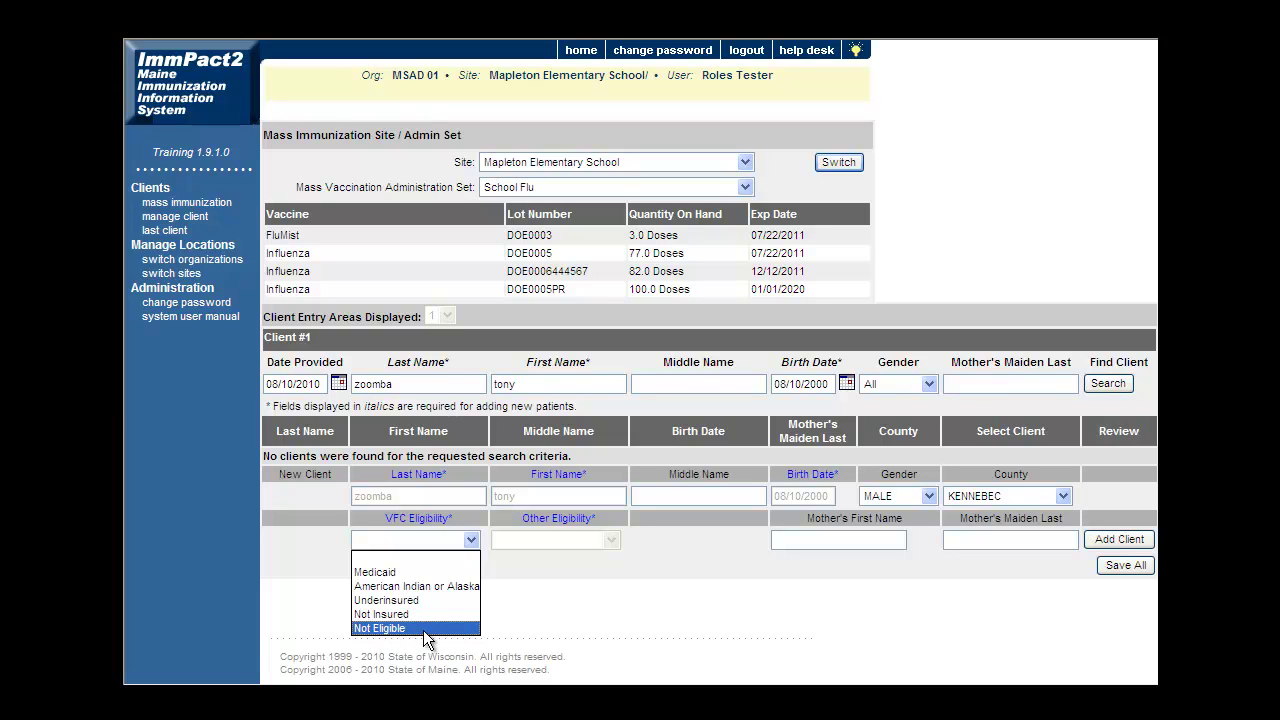
left_click(426, 627)
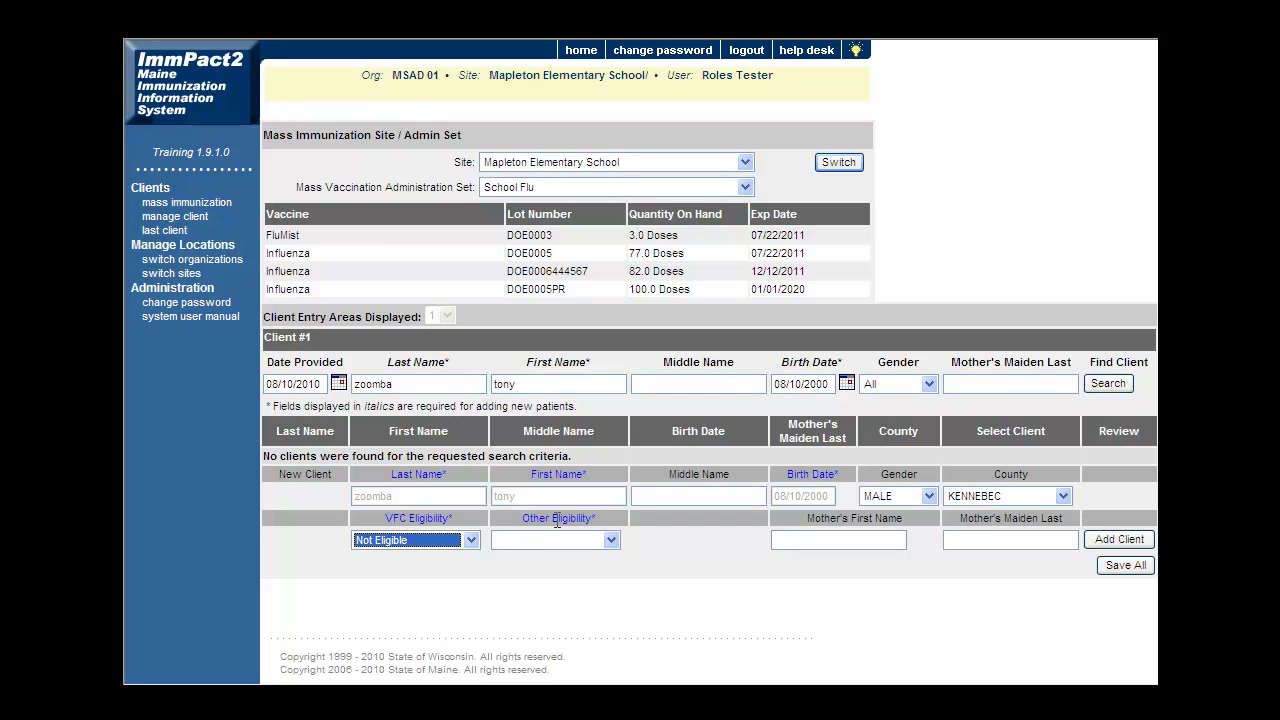
left_click(616, 544)
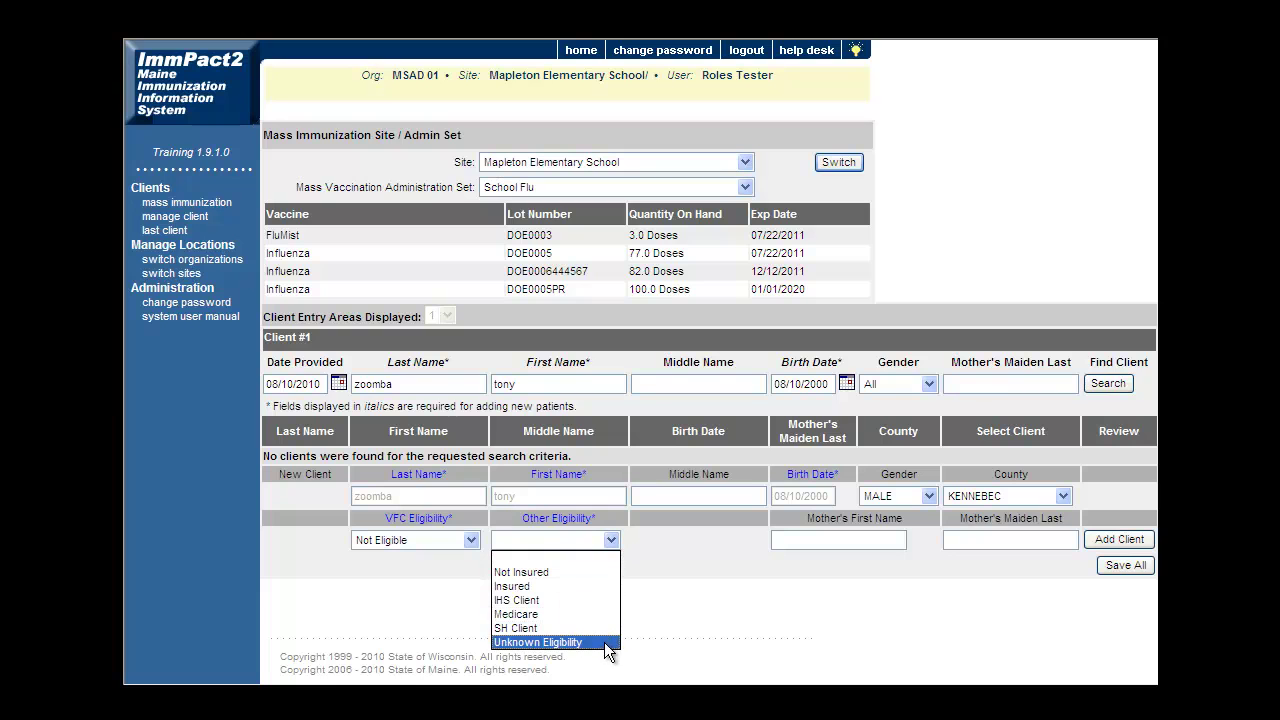
left_click(557, 642)
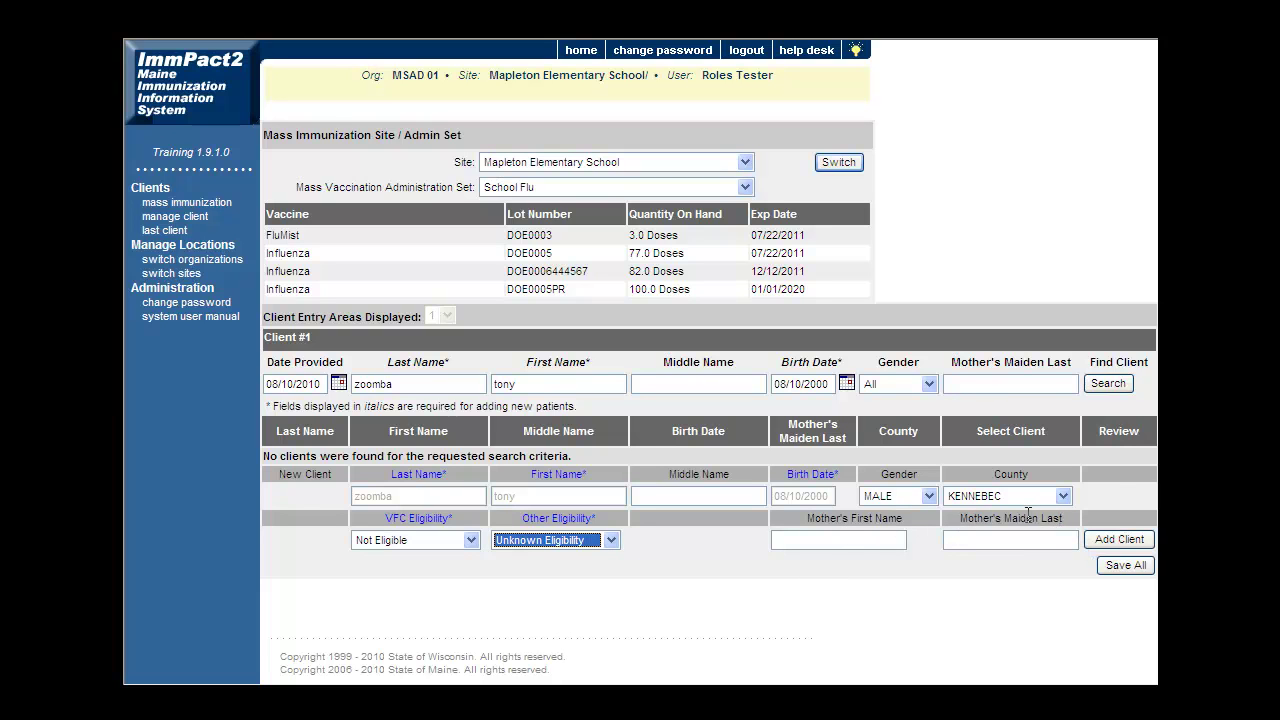
Add a third client with the FluMist dose marked given, and save the entry.
left_click(1120, 541)
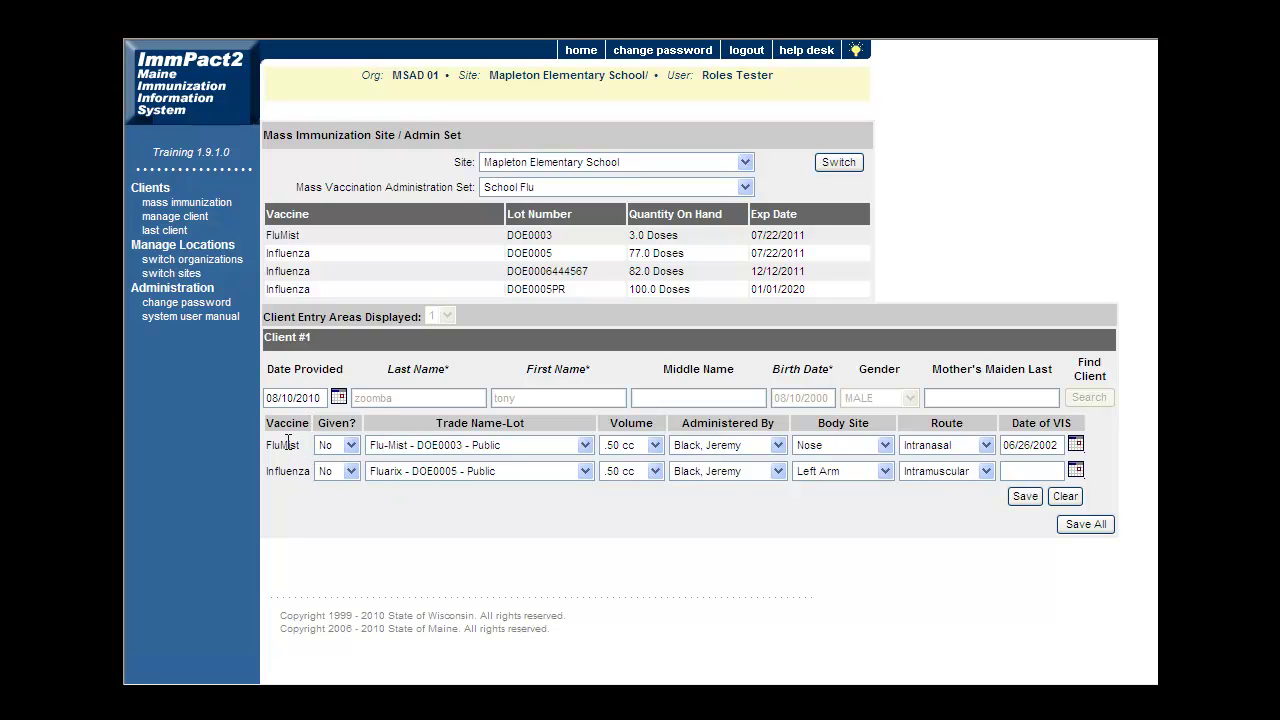
left_click(351, 446)
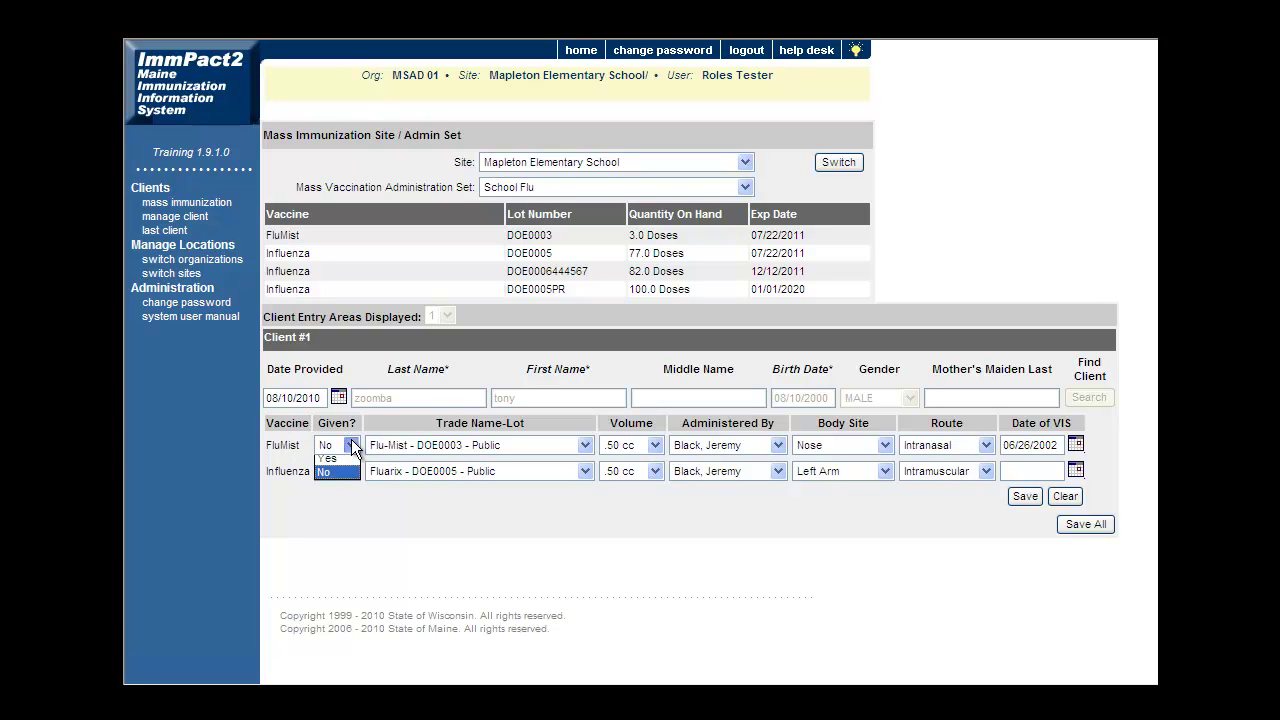
left_click(346, 468)
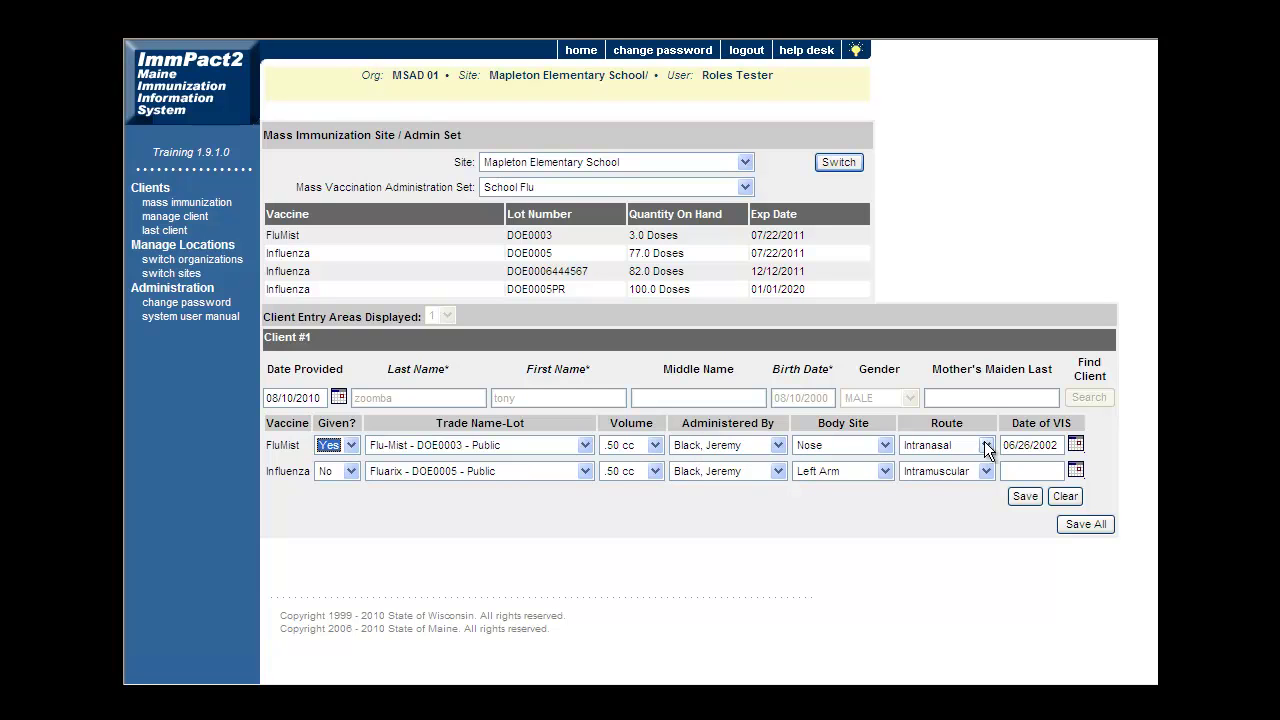
left_click(1060, 443)
left_click(1026, 497)
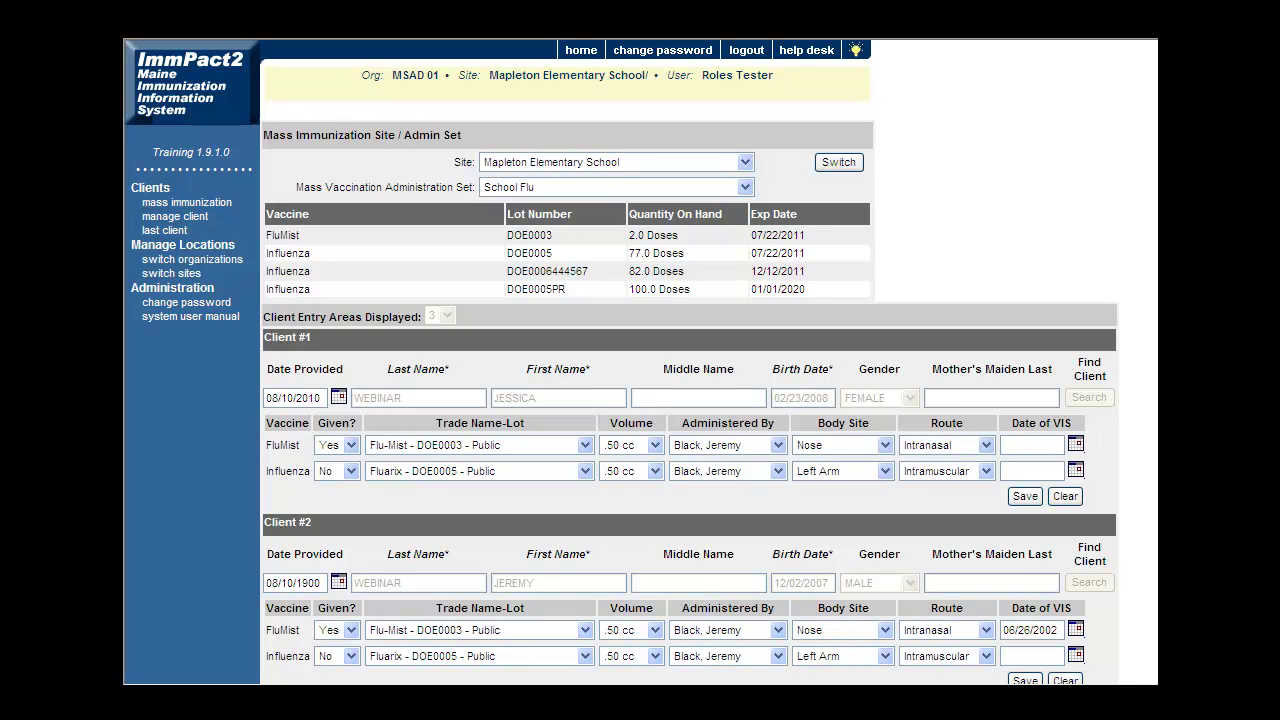
Attempt Save All for the three clients, revealing the VIS date and Date Provided errors.
scroll(968, 437, "down", 5)
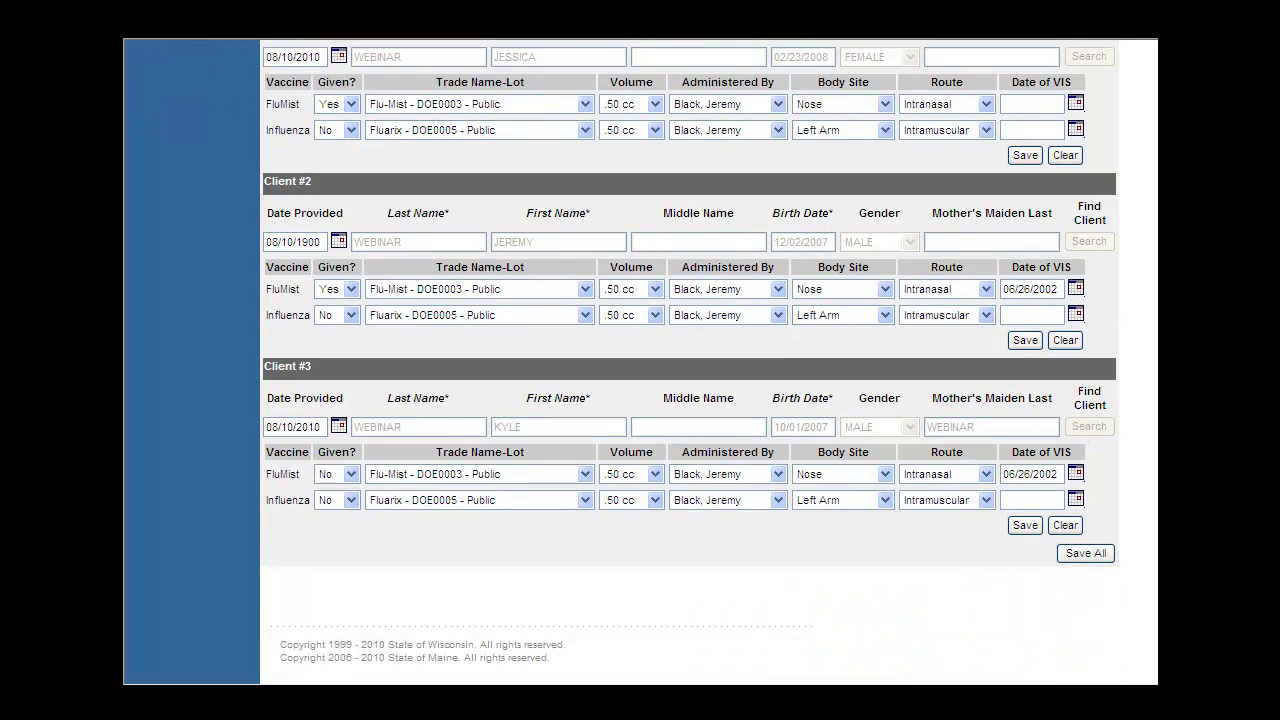
left_click(1093, 552)
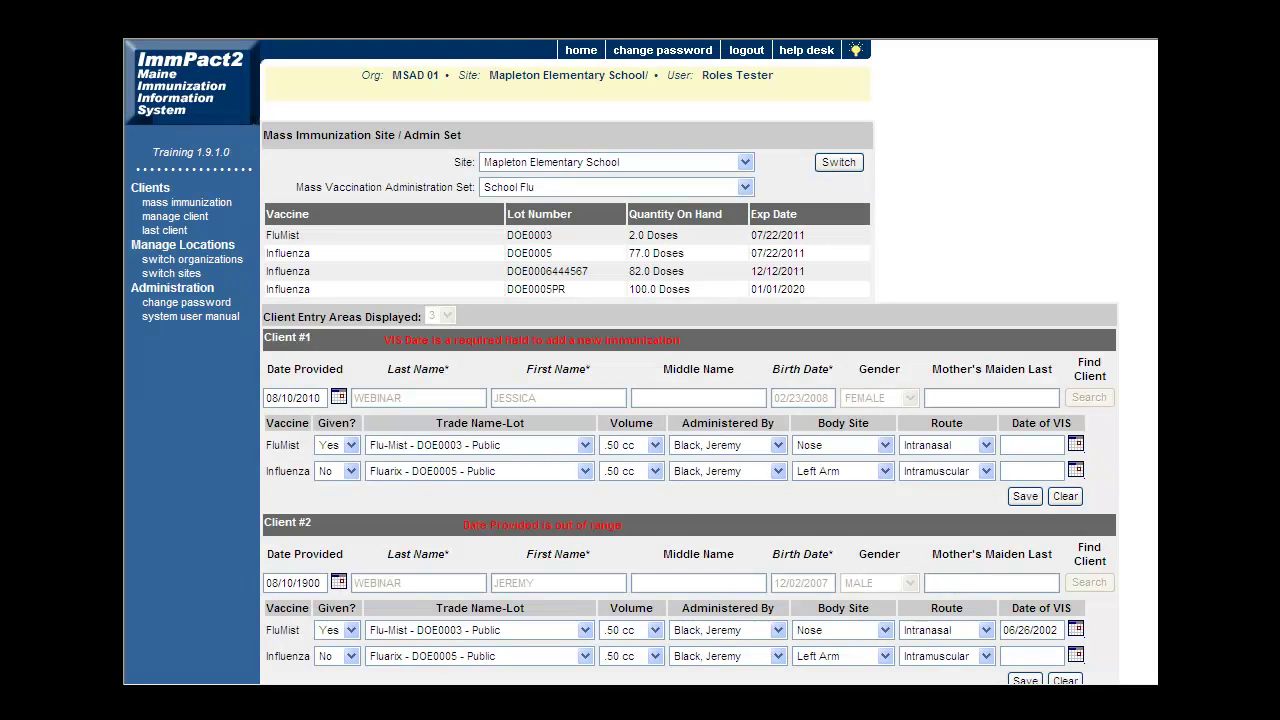
Enter 08/10/2010 as Client #1's FluMist Date of VIS.
scroll(714, 320, "down", 3)
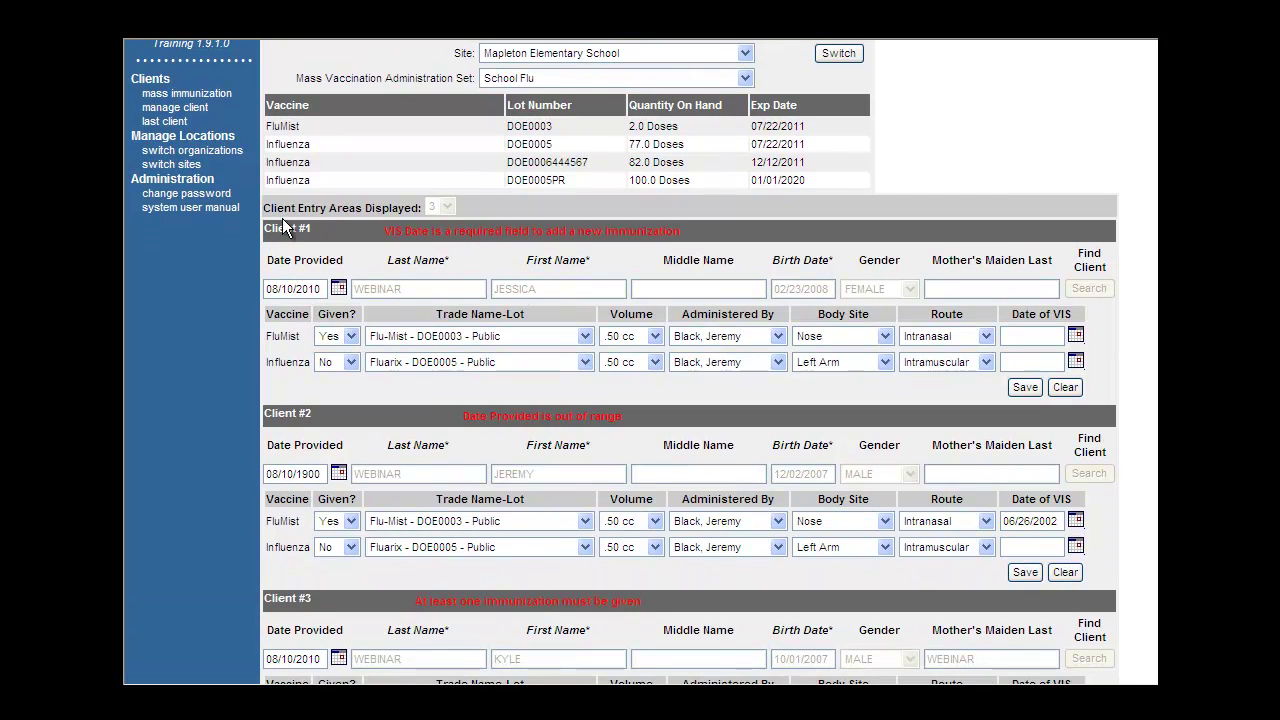
double_click(388, 228)
left_click_drag(388, 227, 689, 231)
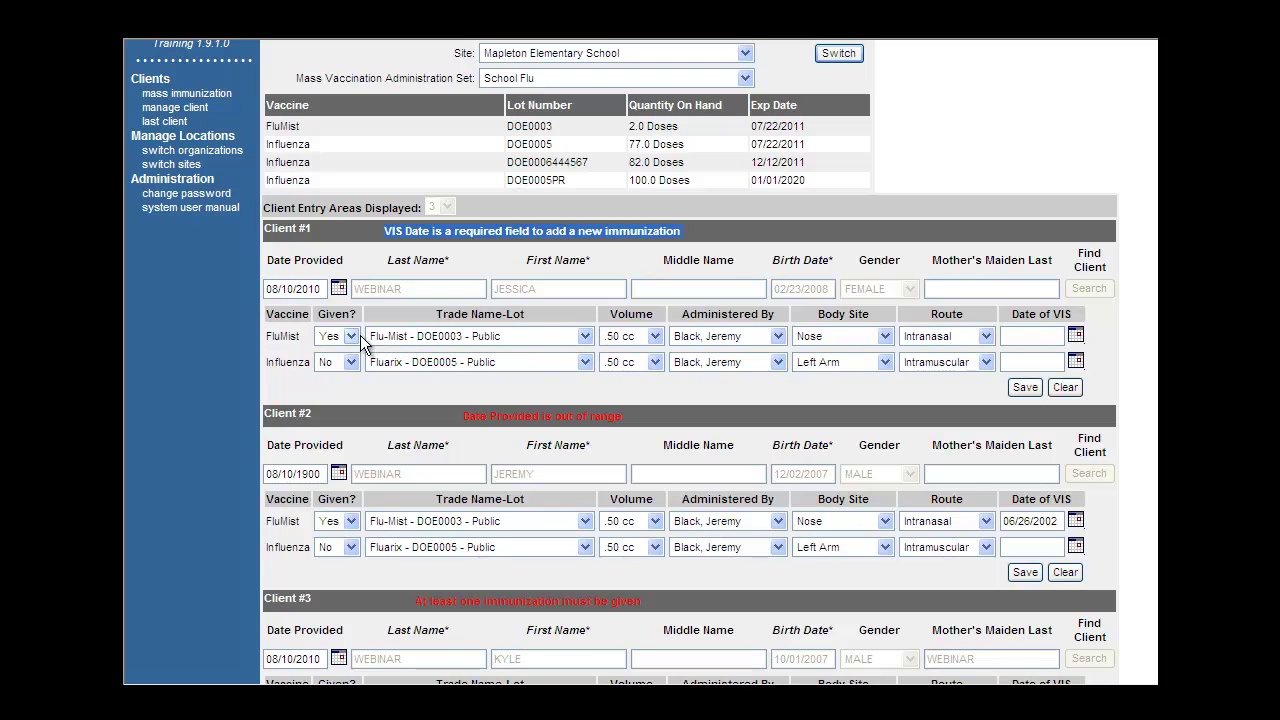
left_click(1033, 338)
type("08/10/2010")
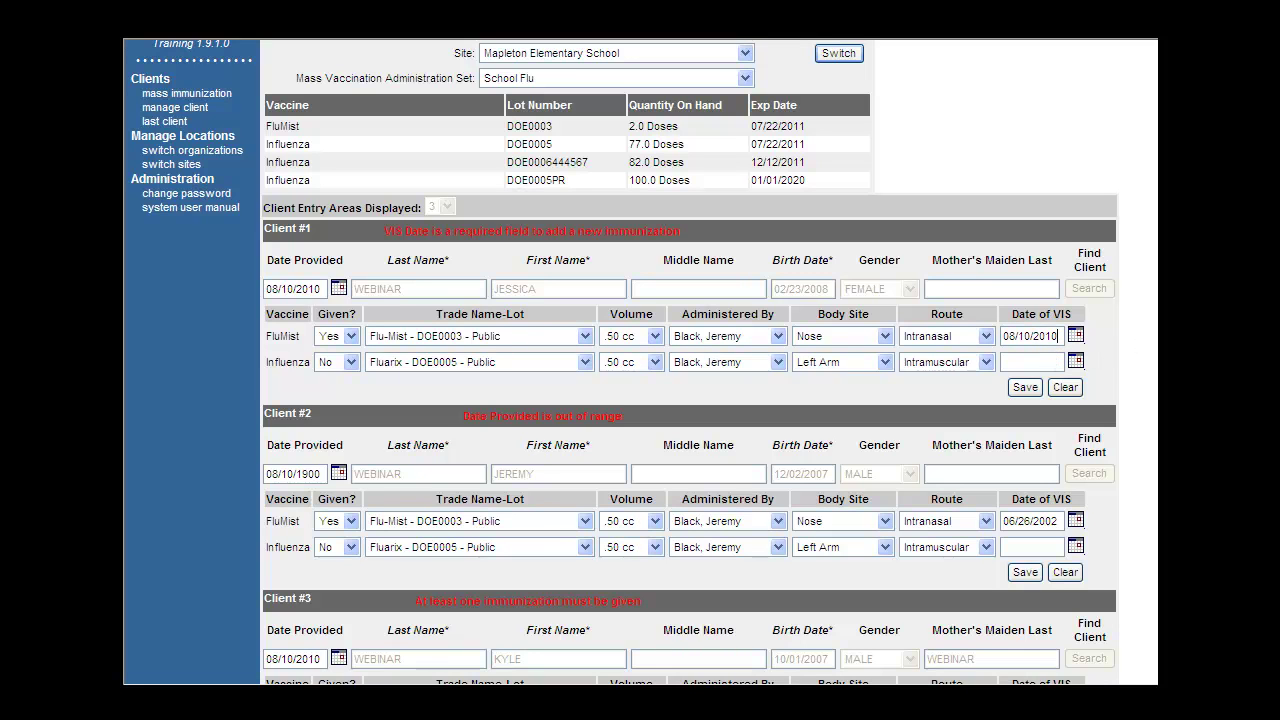
Correct Client #2's Date Provided year from 1900 to 2010.
scroll(690, 400, "down", 2)
scroll(719, 348, "down", 1)
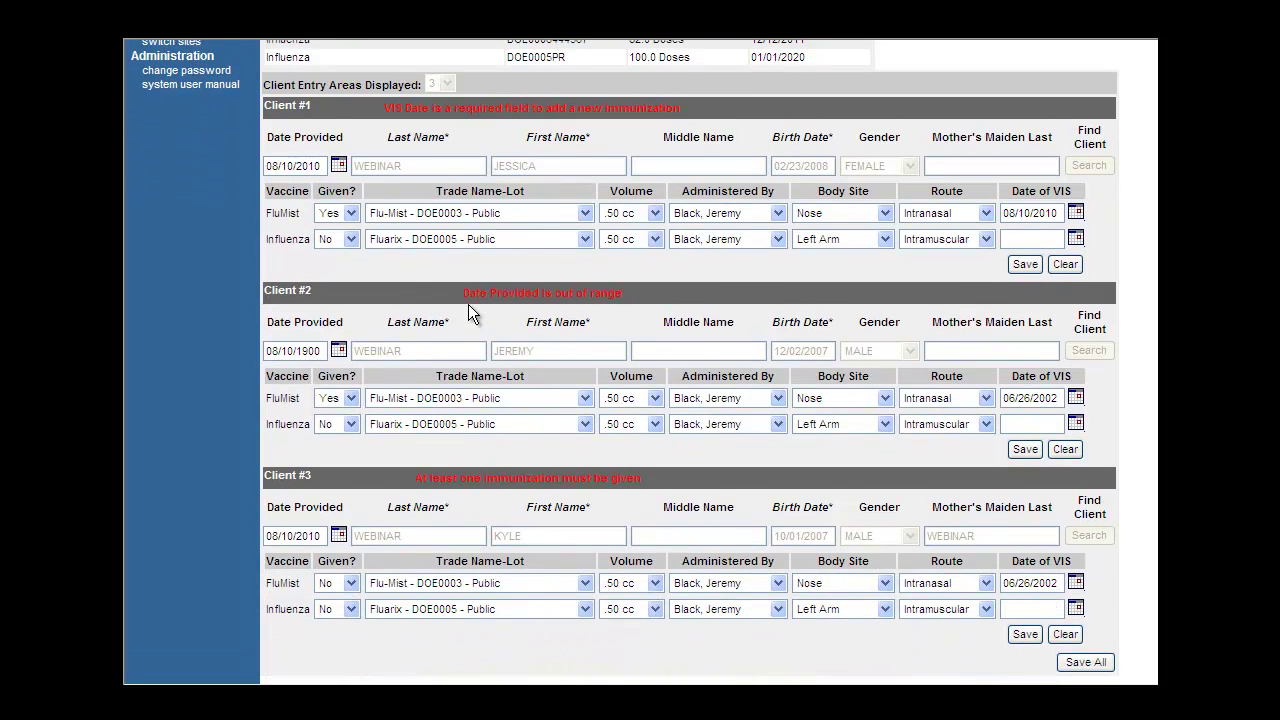
left_click_drag(463, 286, 634, 292)
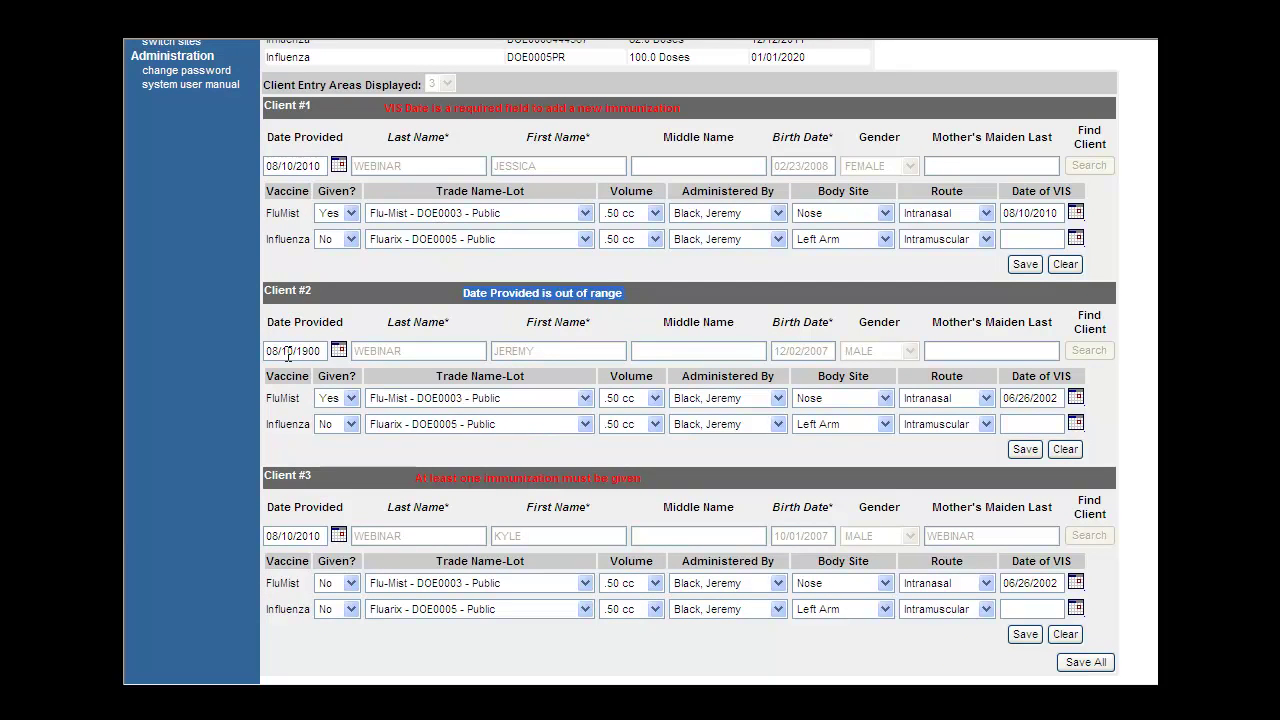
left_click(325, 351)
key("BackSpace")
key("BackSpace")
key("BackSpace")
key("BackSpace")
type("2010")
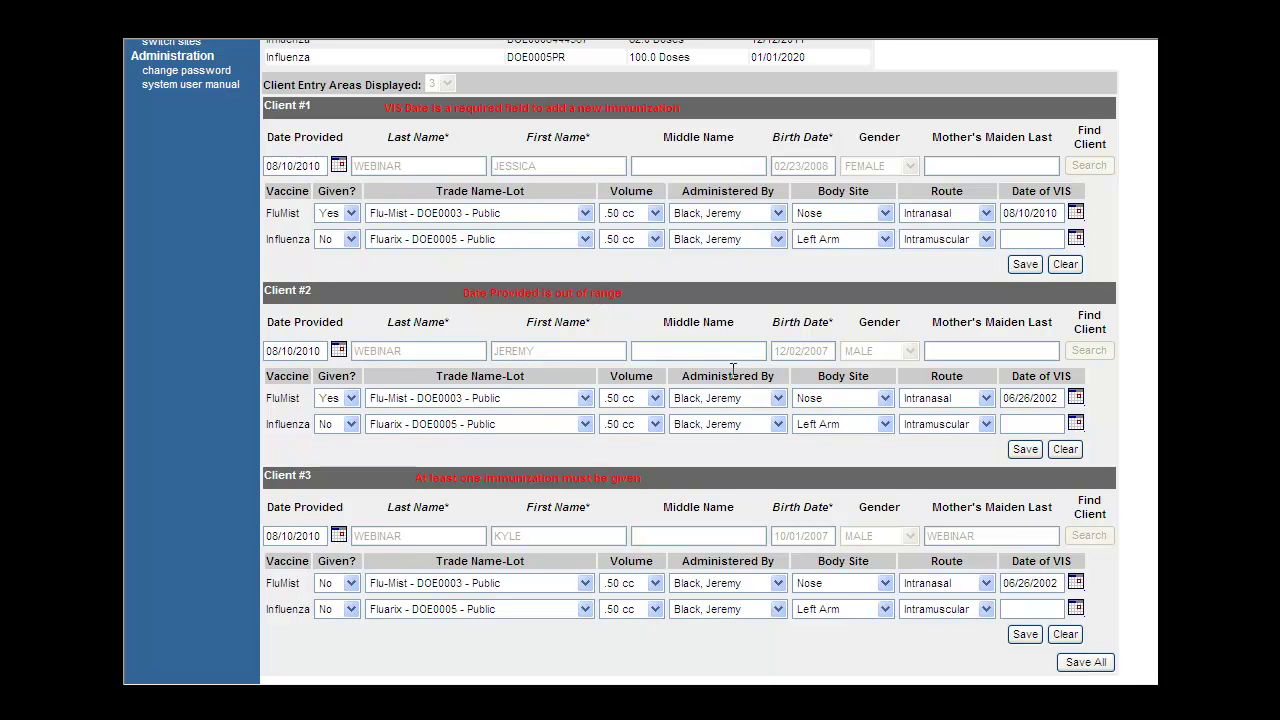
Mark Client #3's FluMist dose as given.
scroll(690, 360, "down", 2)
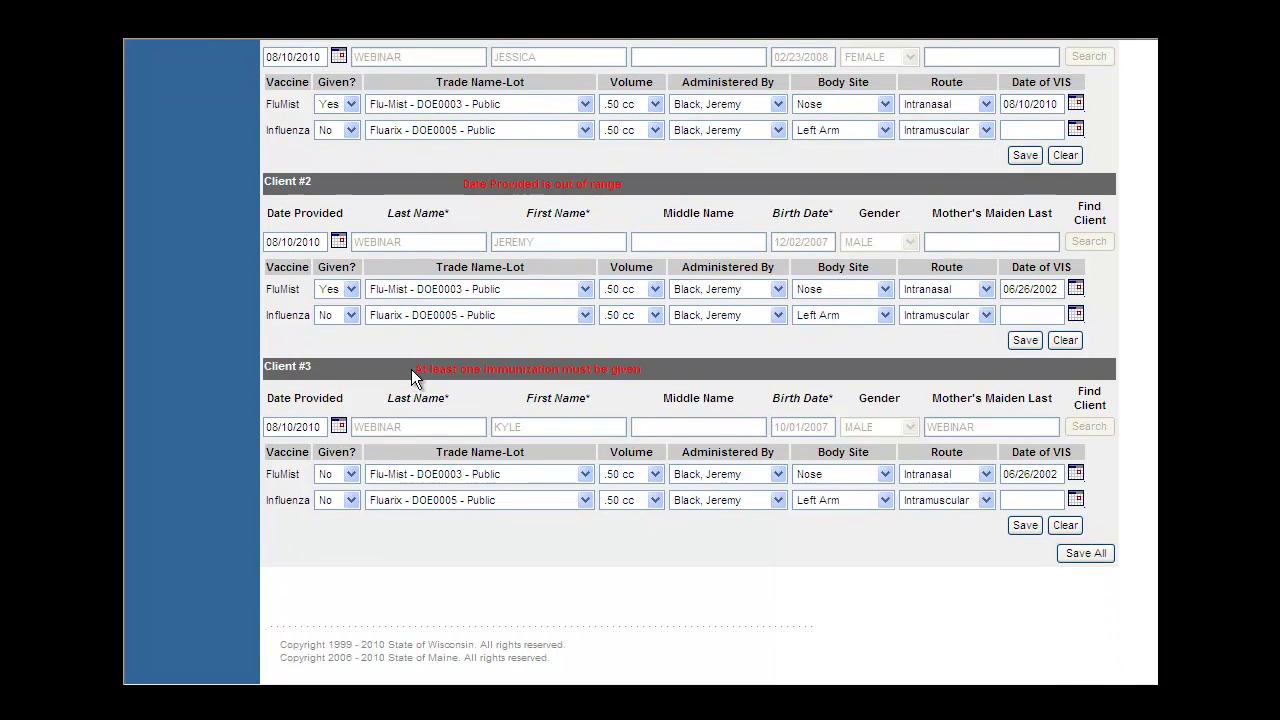
left_click_drag(415, 369, 652, 372)
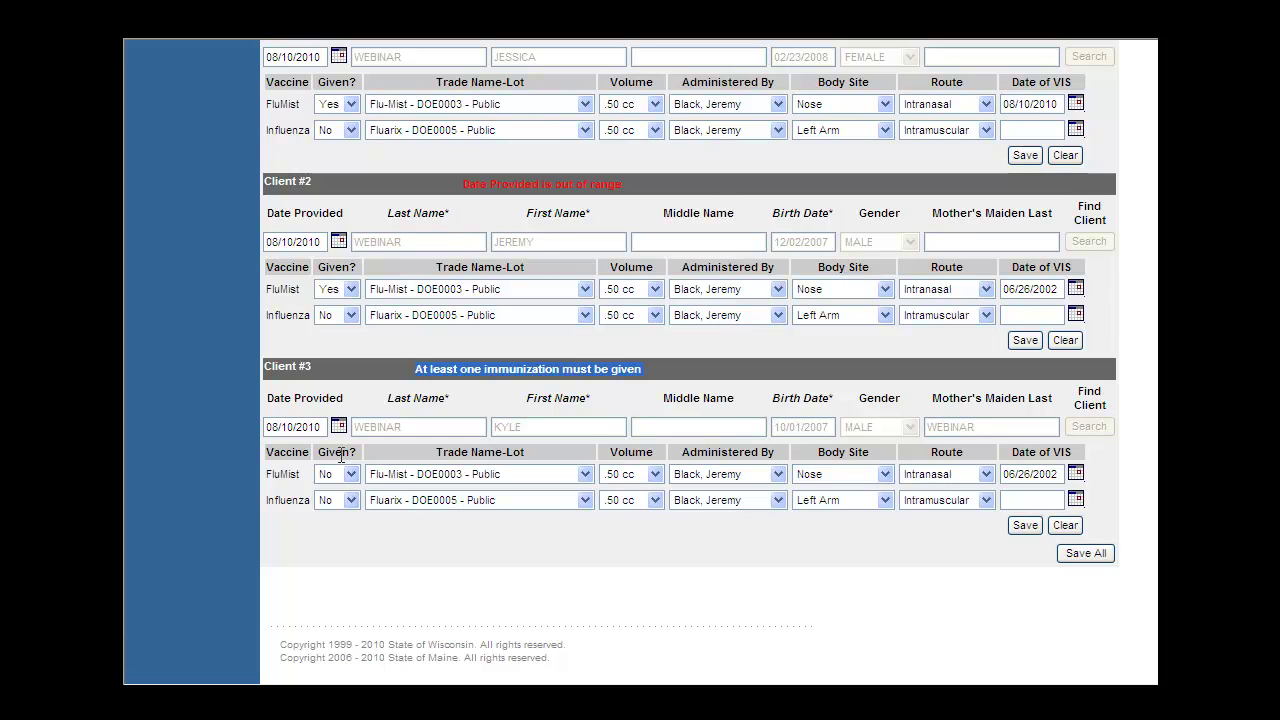
left_click(349, 476)
left_click(349, 487)
Retry Save All and review the insufficient FluMist Quantity On Hand error, then find Client #3.
left_click(1086, 553)
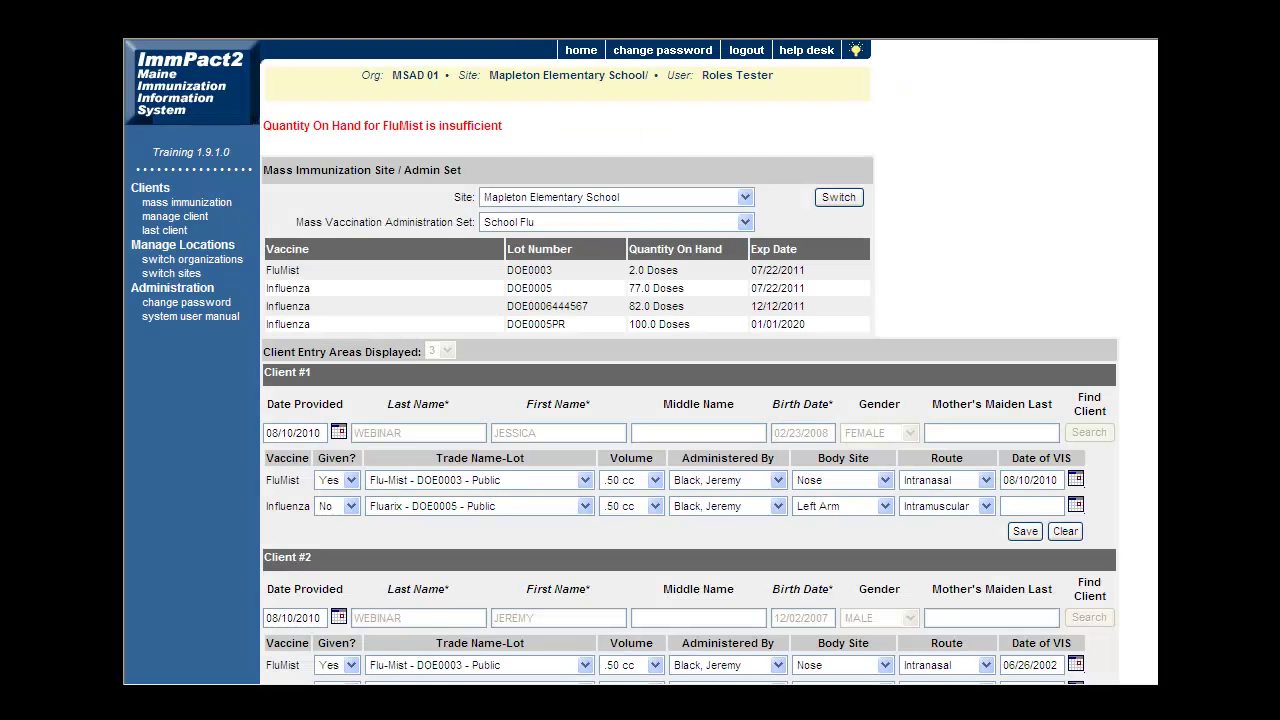
scroll(640, 360, "down", 3)
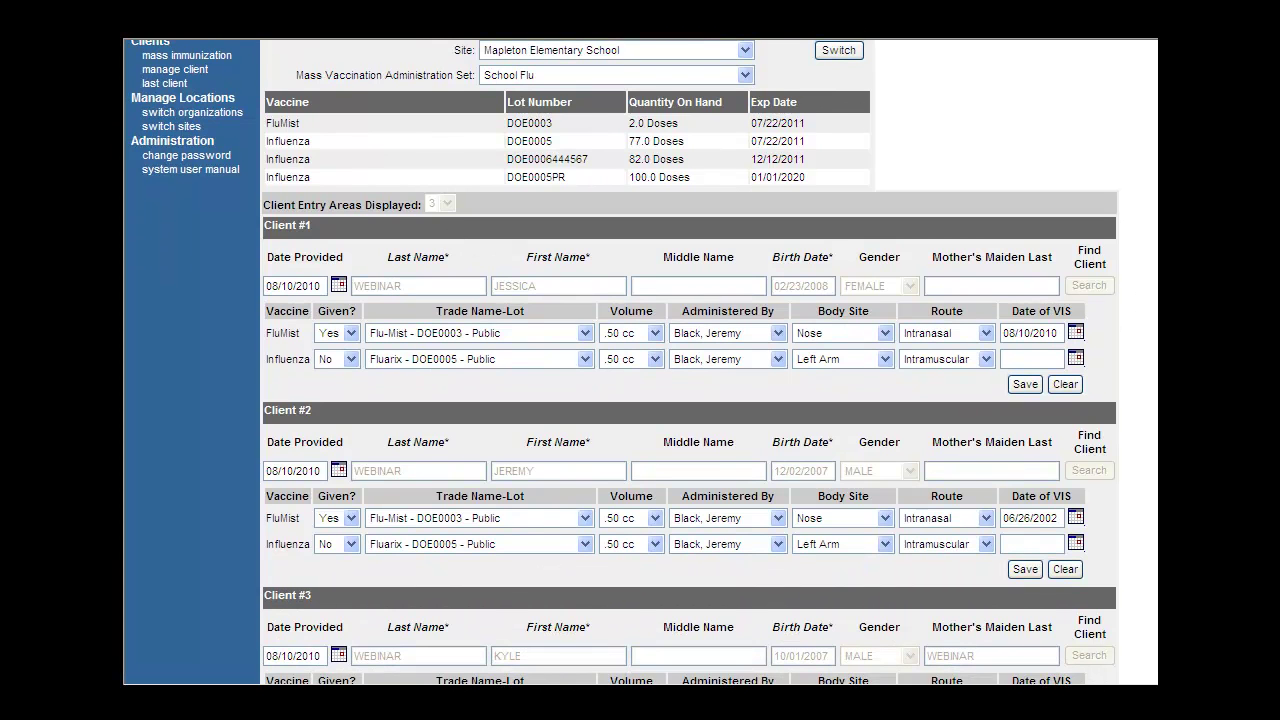
scroll(640, 360, "up", 3)
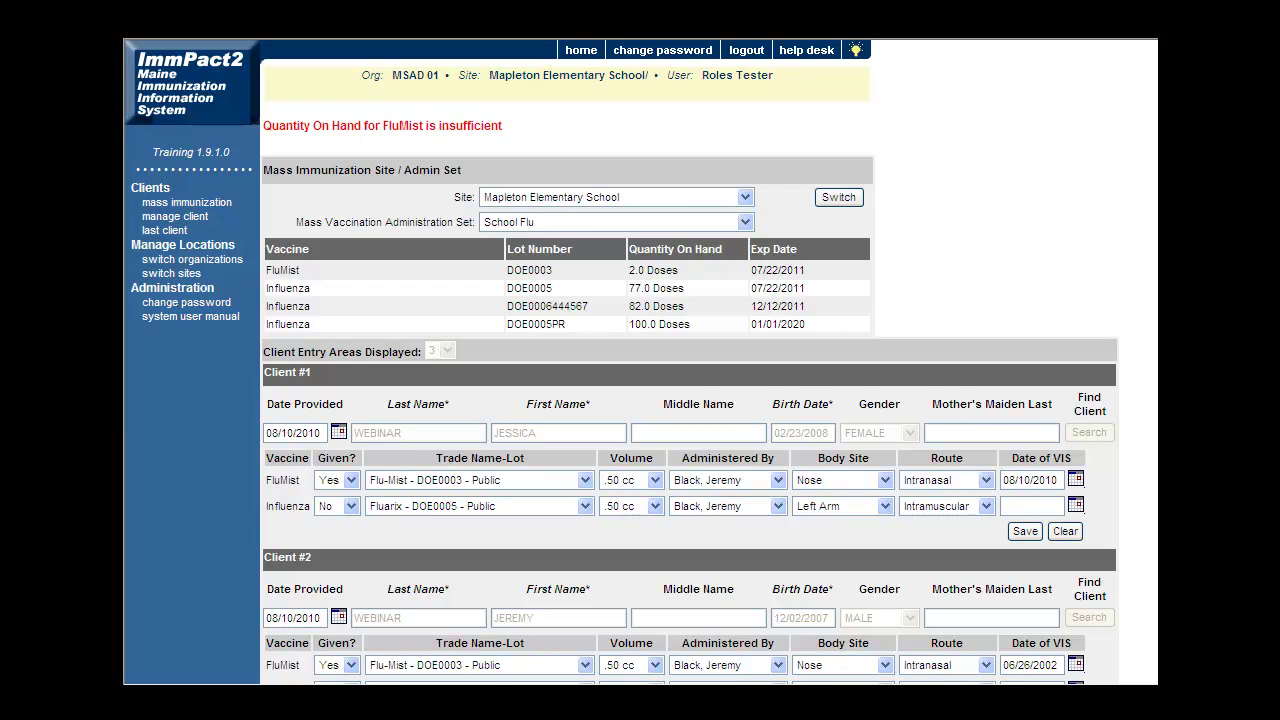
scroll(640, 363, "down", 4)
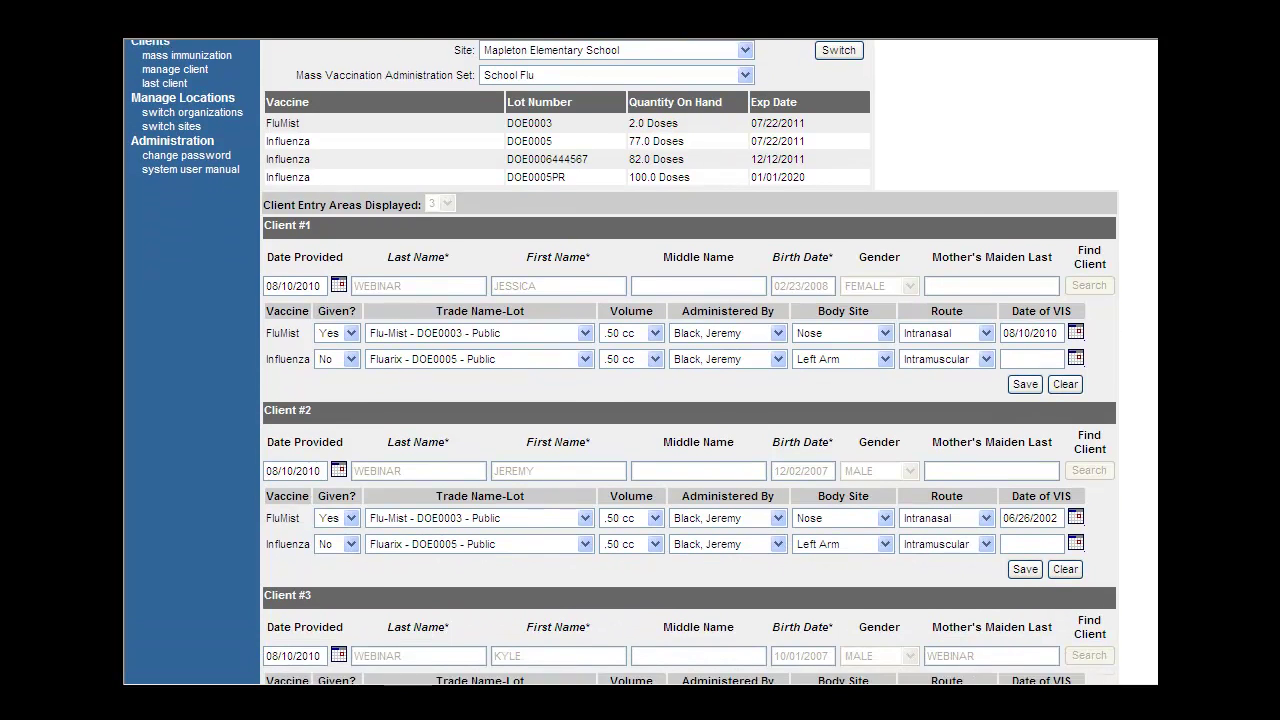
scroll(640, 363, "down", 3)
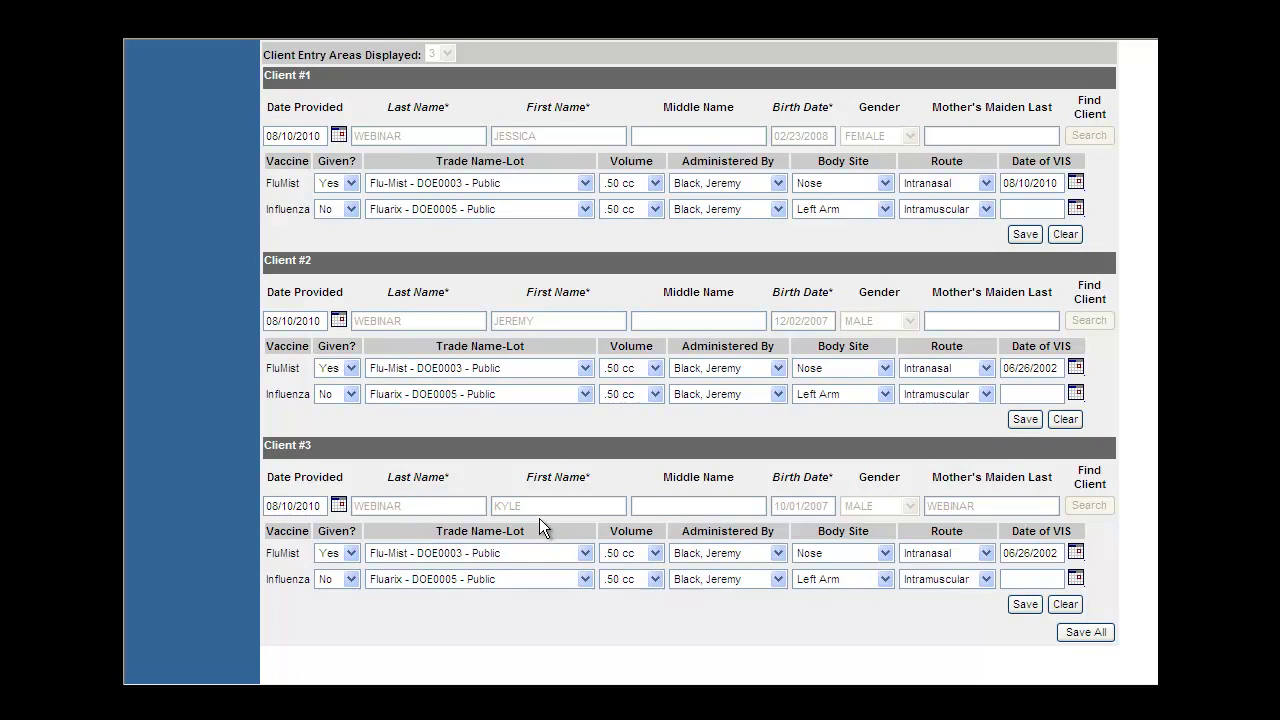
Switch Client #3 from FluMist to Influenza given, VIS date 08/10/2010, and Save All.
left_click(352, 554)
left_click(351, 579)
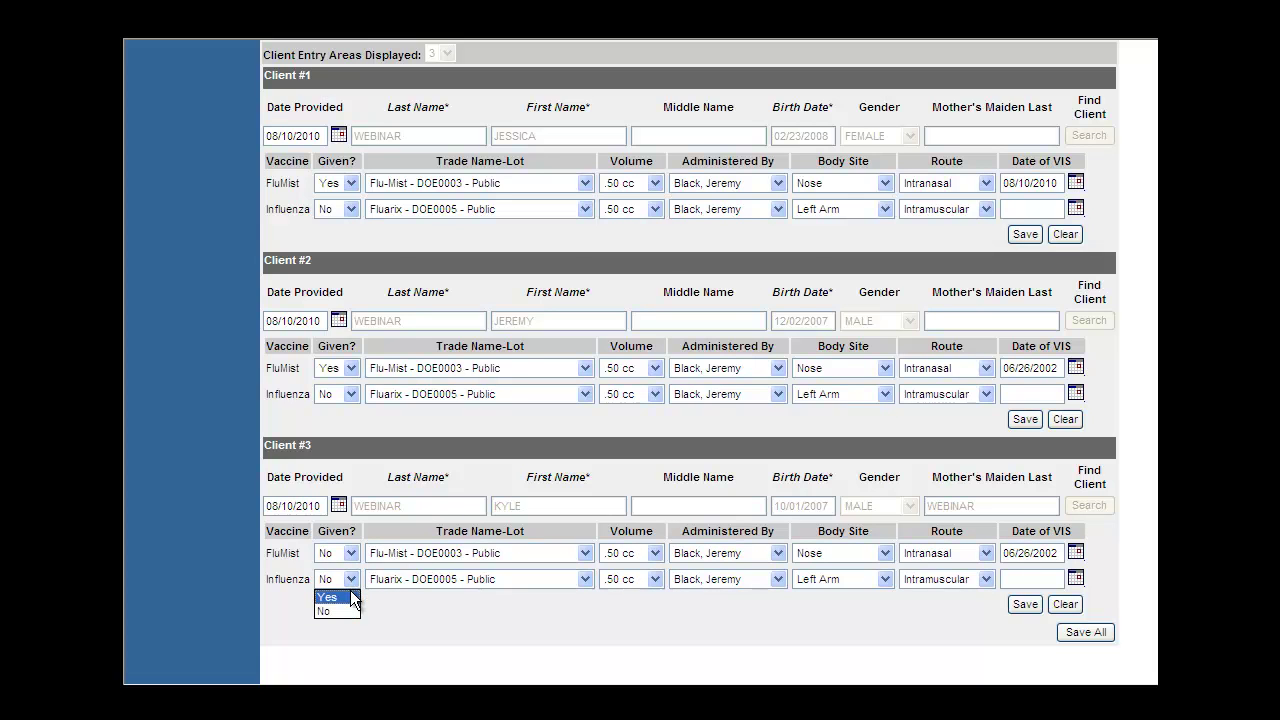
left_click(347, 598)
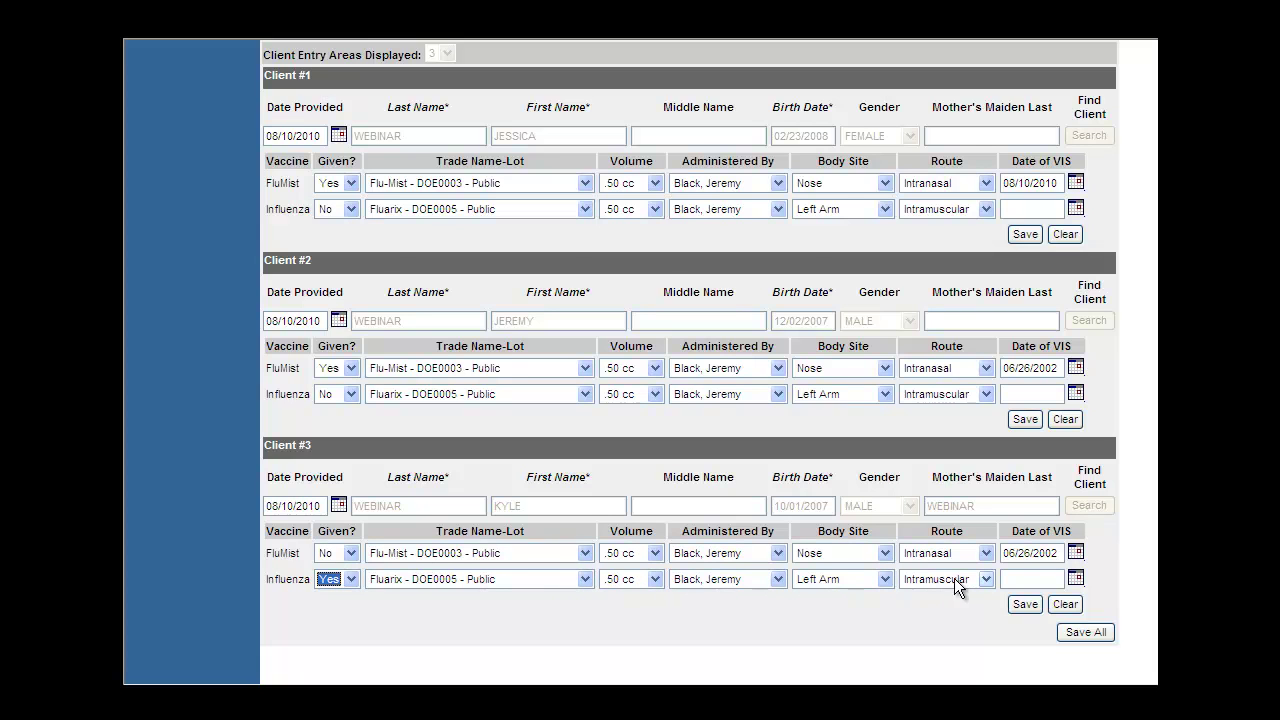
left_click(1015, 576)
type("08/10/2010")
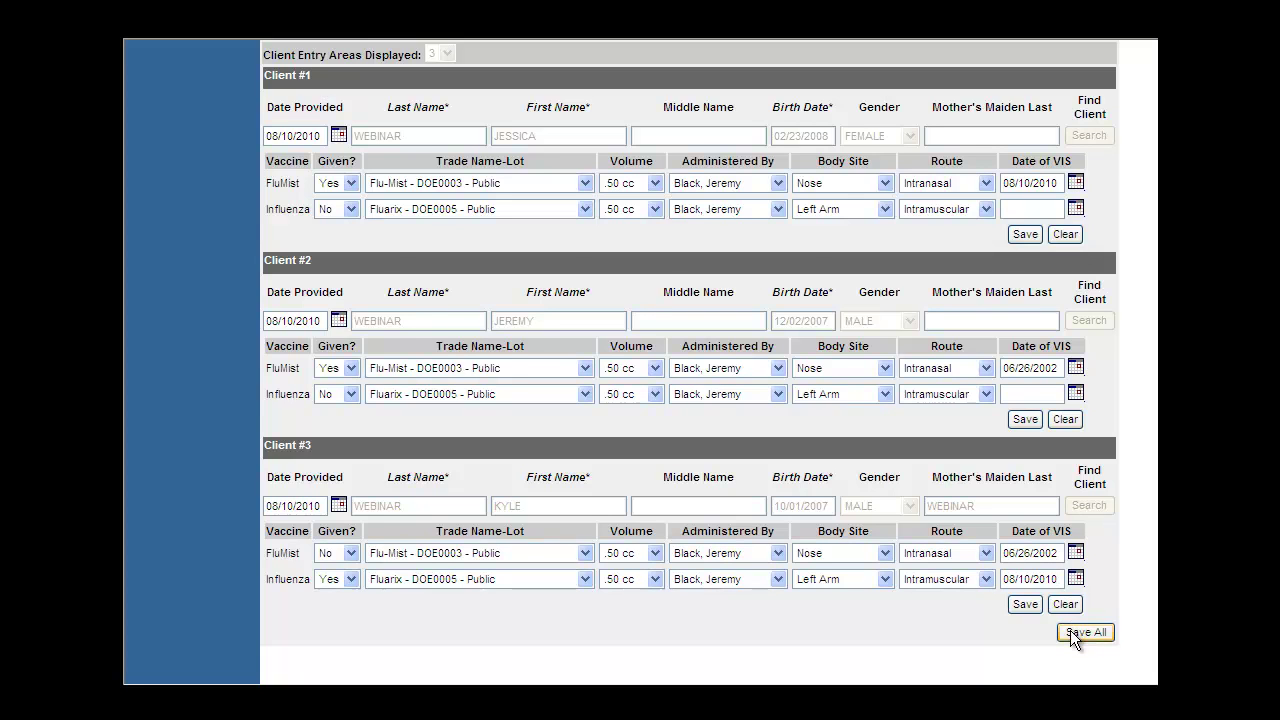
left_click(1071, 634)
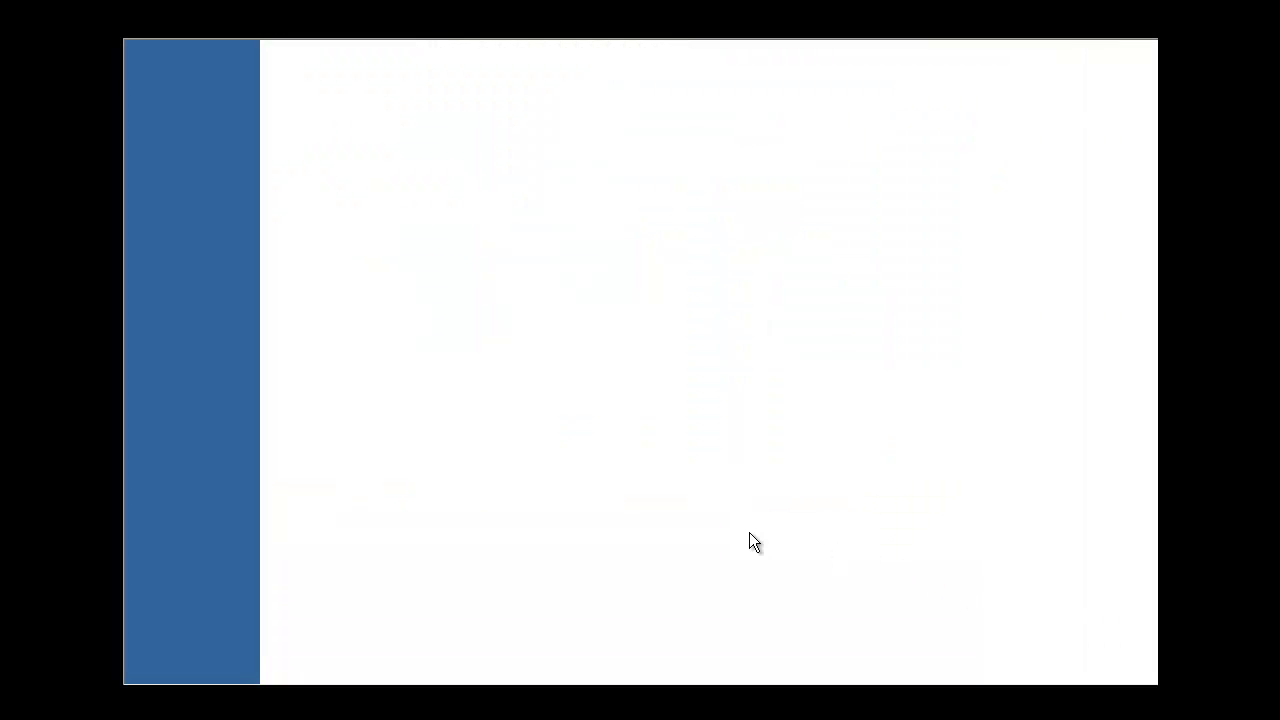